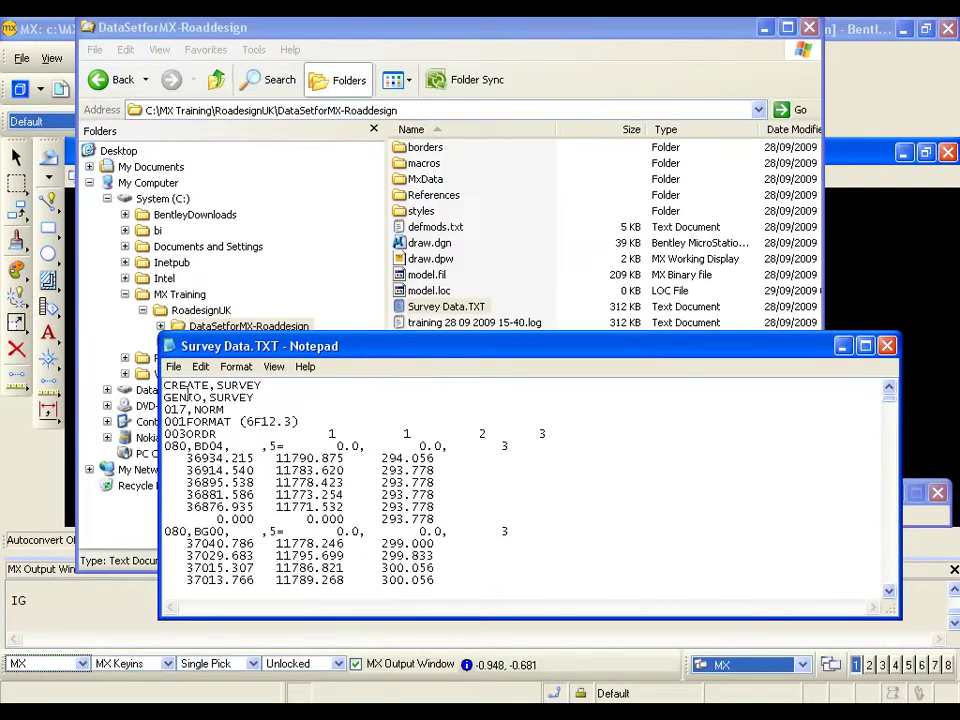
Highlight the CREATE,SURVEY and GENIO,SURVEY header lines in Survey Data.TXT
{"action": "left_click_drag", "start_coordinate": [165, 386], "coordinate": [266, 385]}
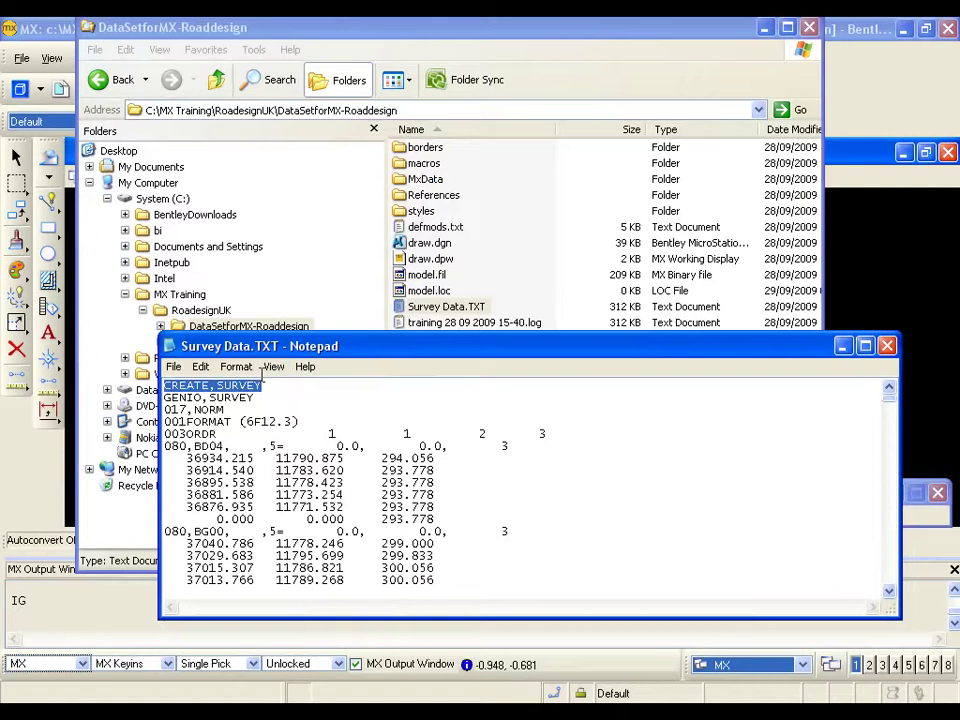
{"action": "left_click", "coordinate": [164, 390]}
{"action": "left_click_drag", "start_coordinate": [164, 398], "coordinate": [257, 398]}
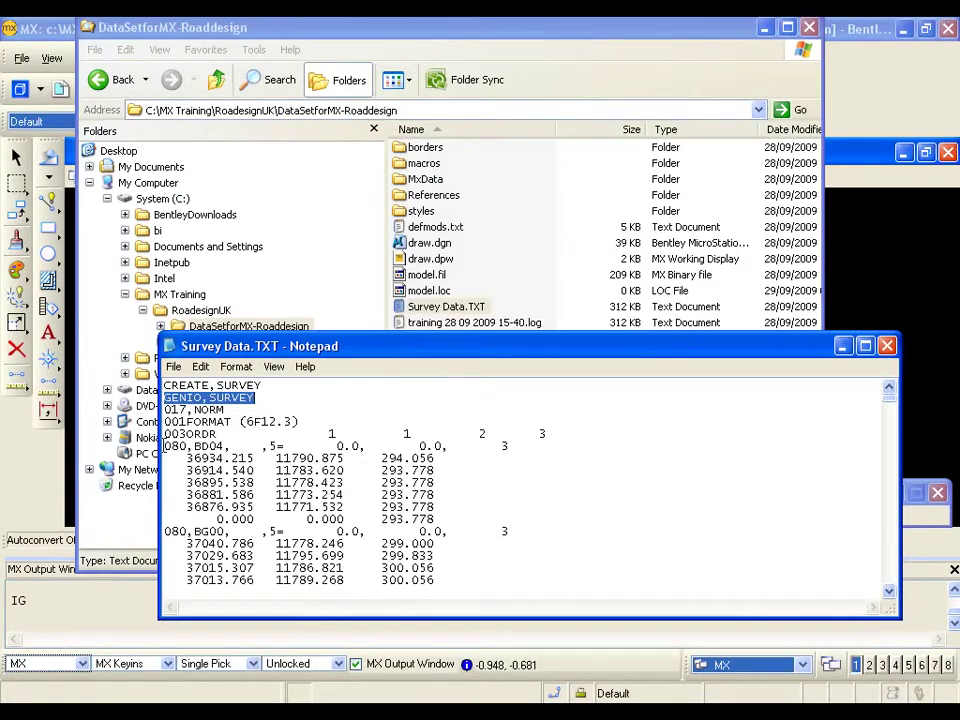
{"action": "key", "text": "Left"}
Highlight the 080 code, string name BD04 and its six coordinate rows, then return to MX
{"action": "key", "text": "Down"}
{"action": "key", "text": "Down"}
{"action": "key", "text": "Down"}
{"action": "key", "text": "Down"}
{"action": "key", "text": "shift+Right"}
{"action": "key", "text": "shift+Right"}
{"action": "key", "text": "shift+Right"}
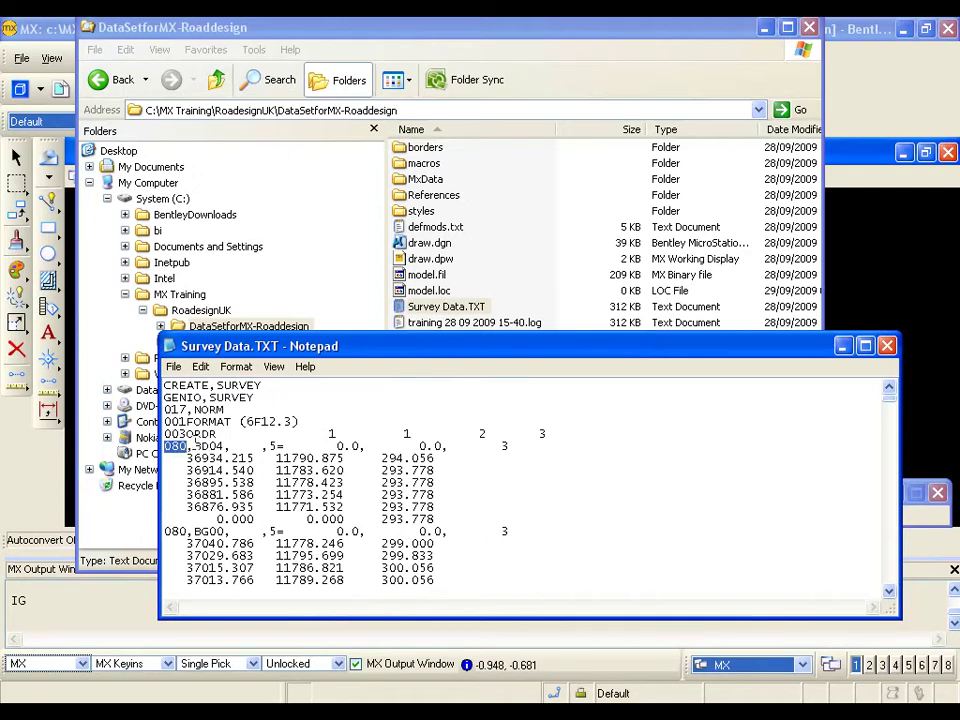
{"action": "left_click_drag", "start_coordinate": [193, 446], "coordinate": [220, 446]}
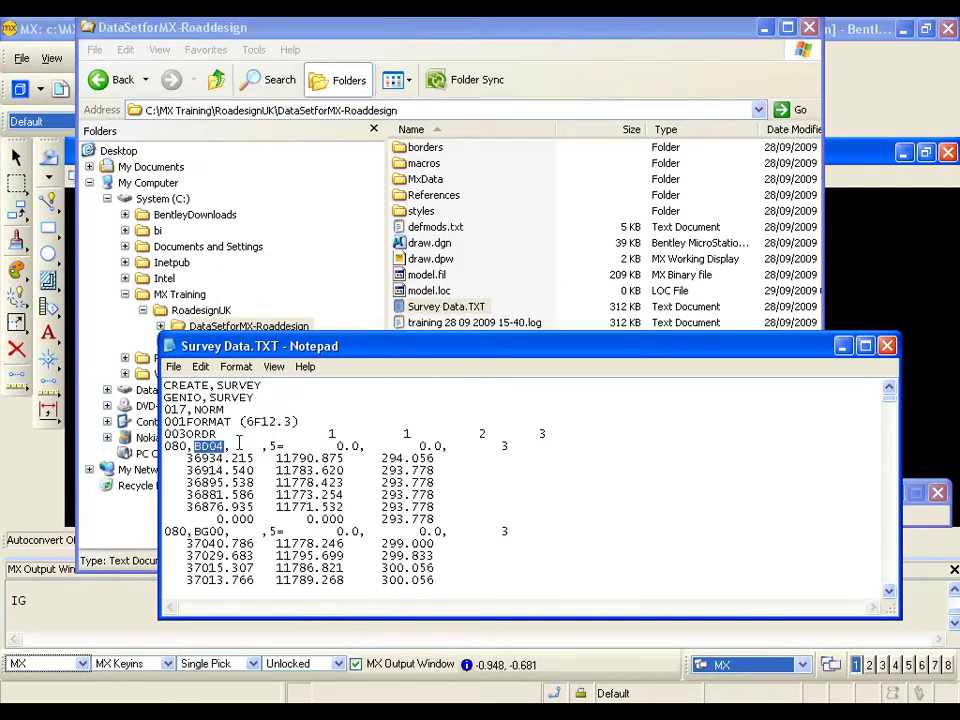
{"action": "left_click_drag", "start_coordinate": [167, 459], "coordinate": [461, 514]}
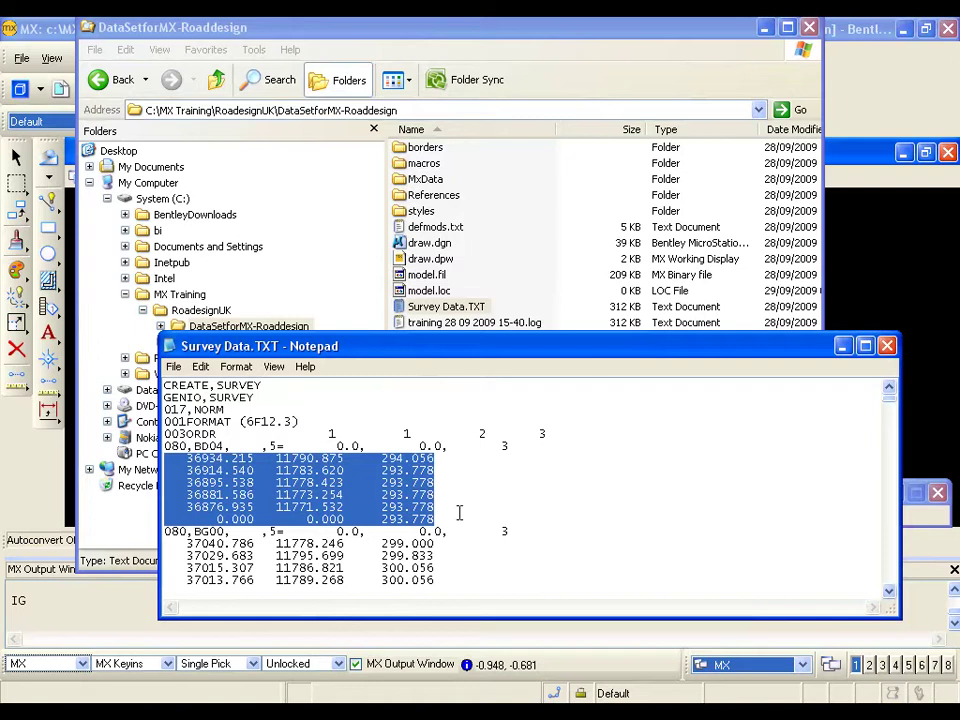
{"action": "left_click", "coordinate": [45, 150]}
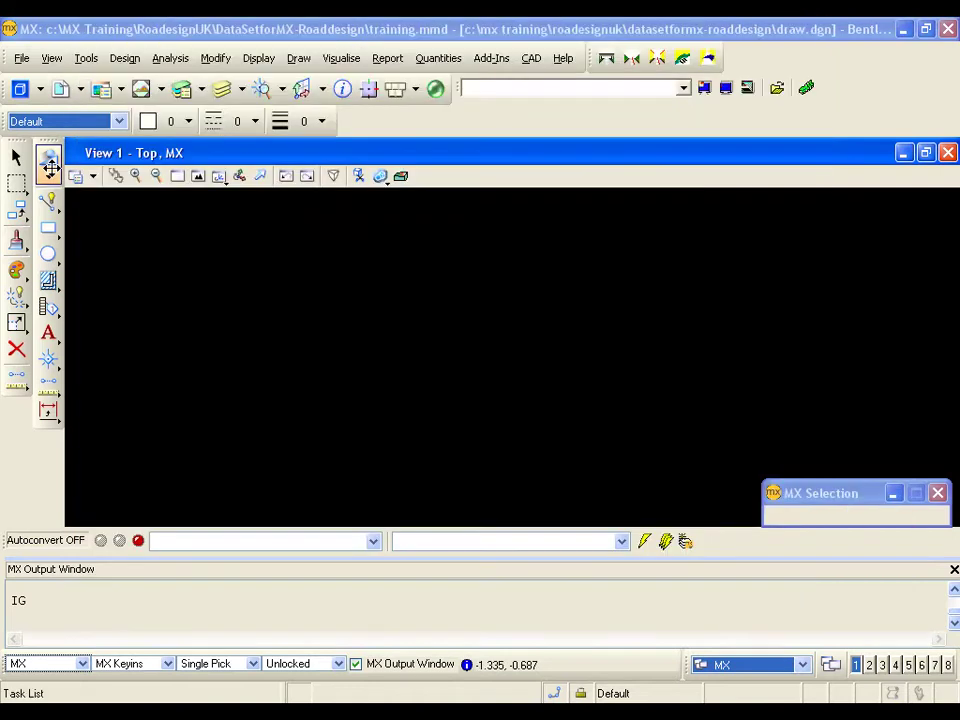
Input Survey Data.TXT into the model with File > Input
{"action": "left_click", "coordinate": [22, 60]}
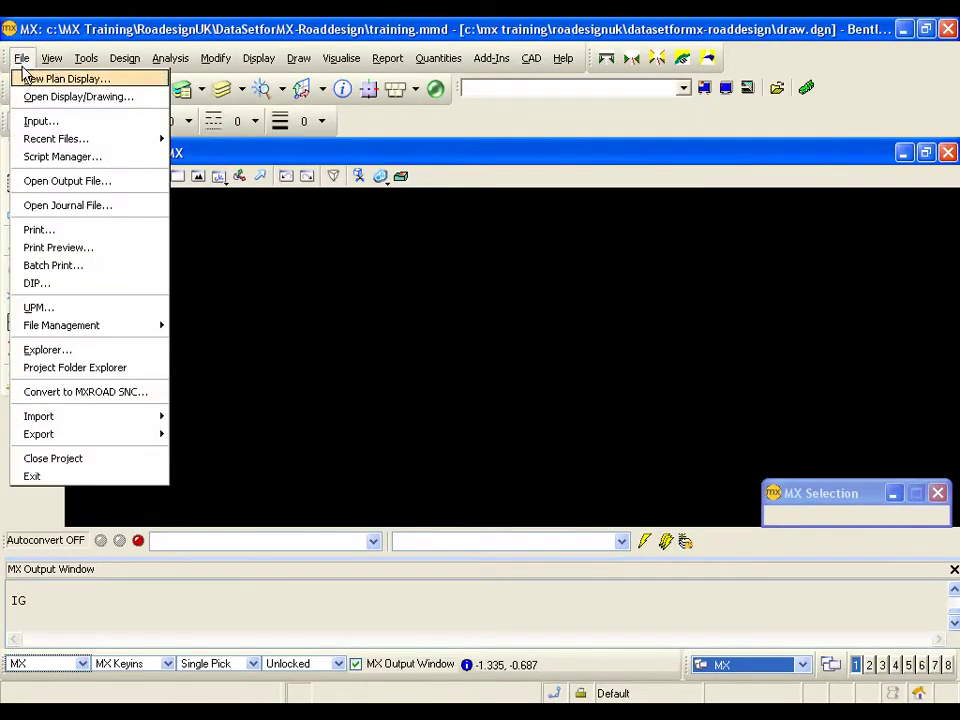
{"action": "left_click", "coordinate": [46, 122]}
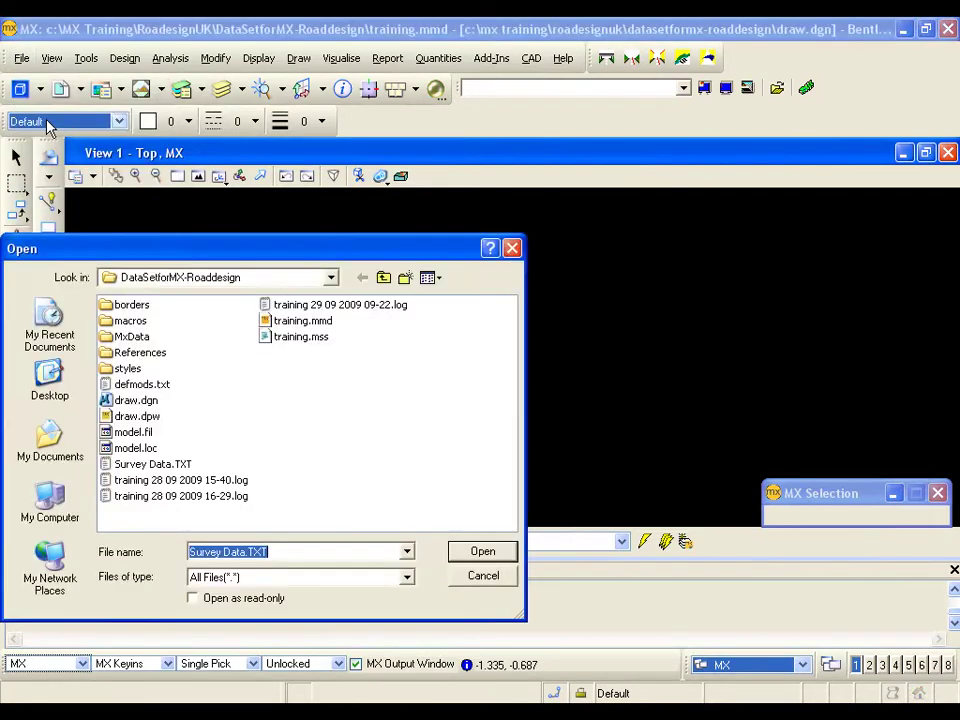
{"action": "left_click_drag", "start_coordinate": [155, 257], "coordinate": [274, 237]}
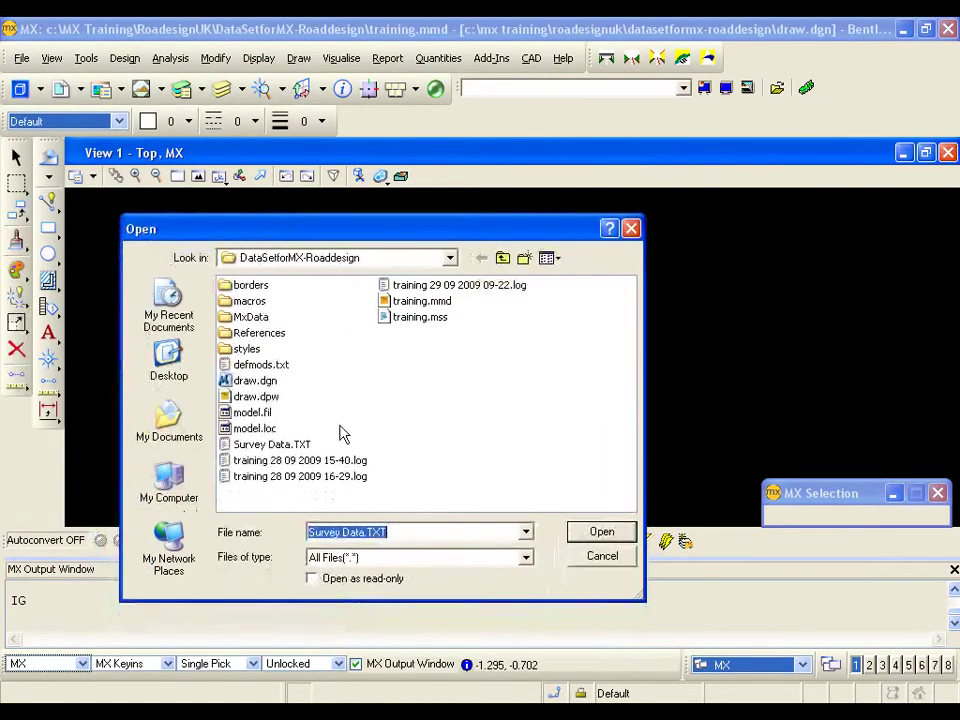
{"action": "left_click", "coordinate": [280, 445]}
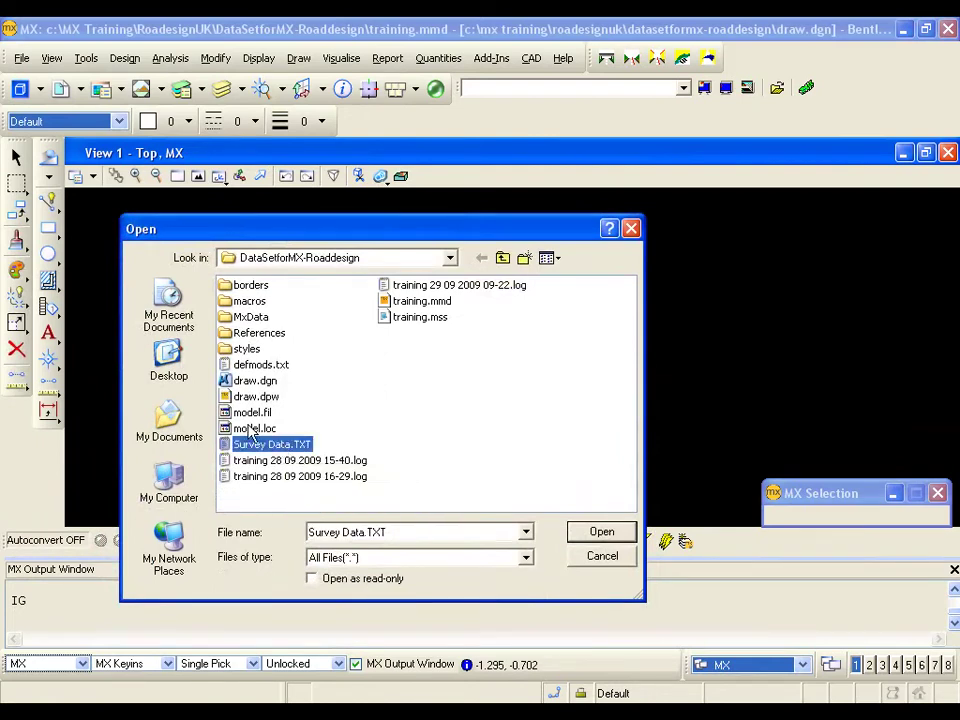
{"action": "left_click", "coordinate": [600, 535]}
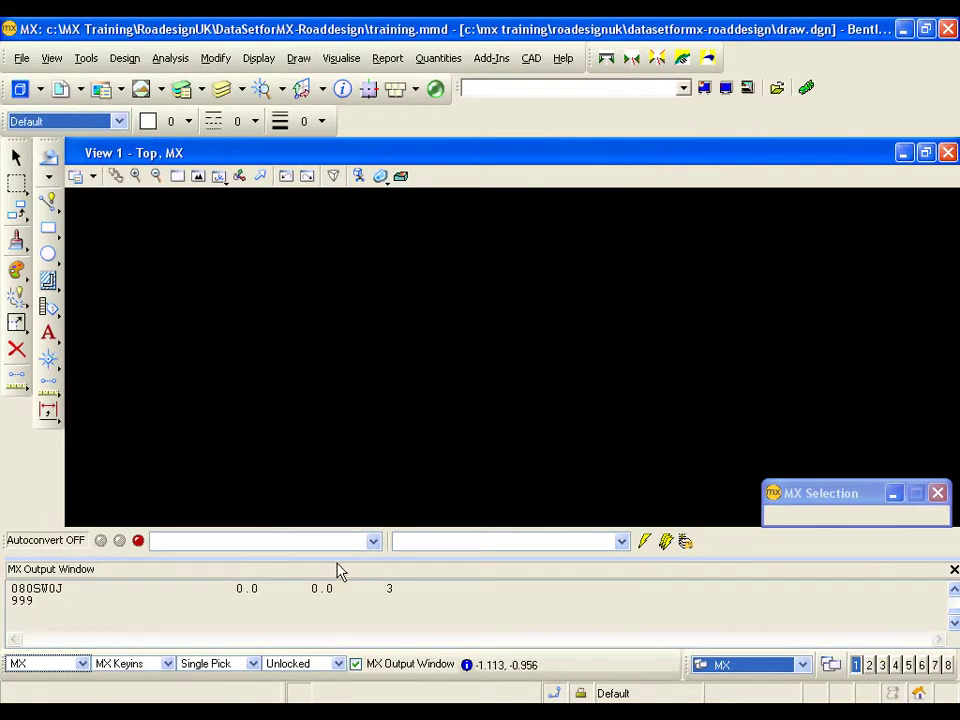
Enlarge the Output Window and highlight the 080SW00 entry in the listing
{"action": "left_click_drag", "start_coordinate": [322, 557], "coordinate": [319, 377]}
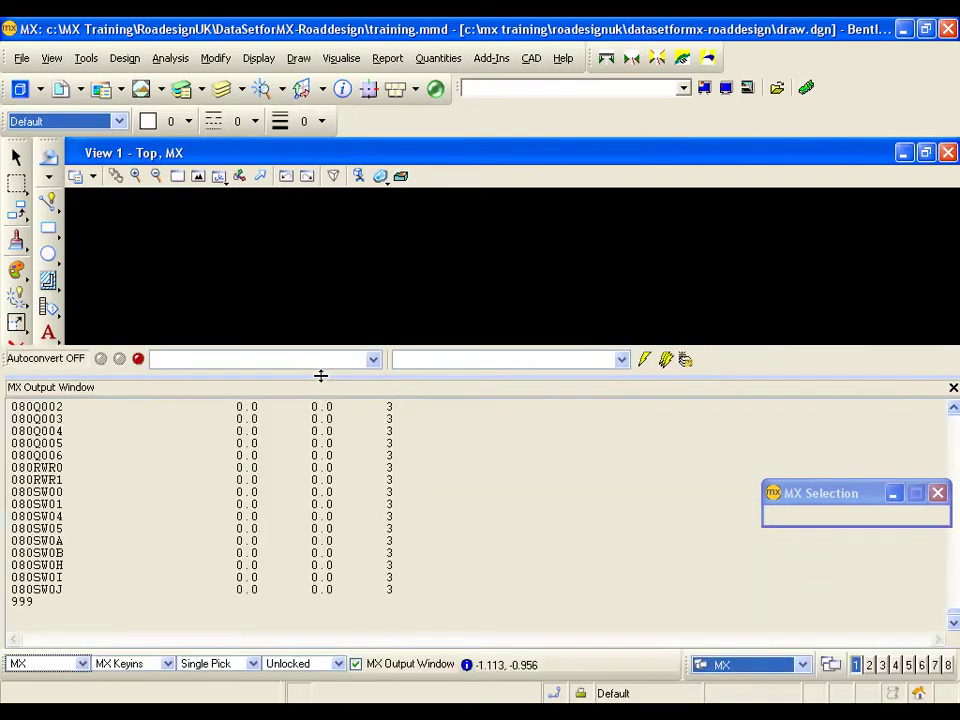
{"action": "left_click_drag", "start_coordinate": [11, 491], "coordinate": [110, 589]}
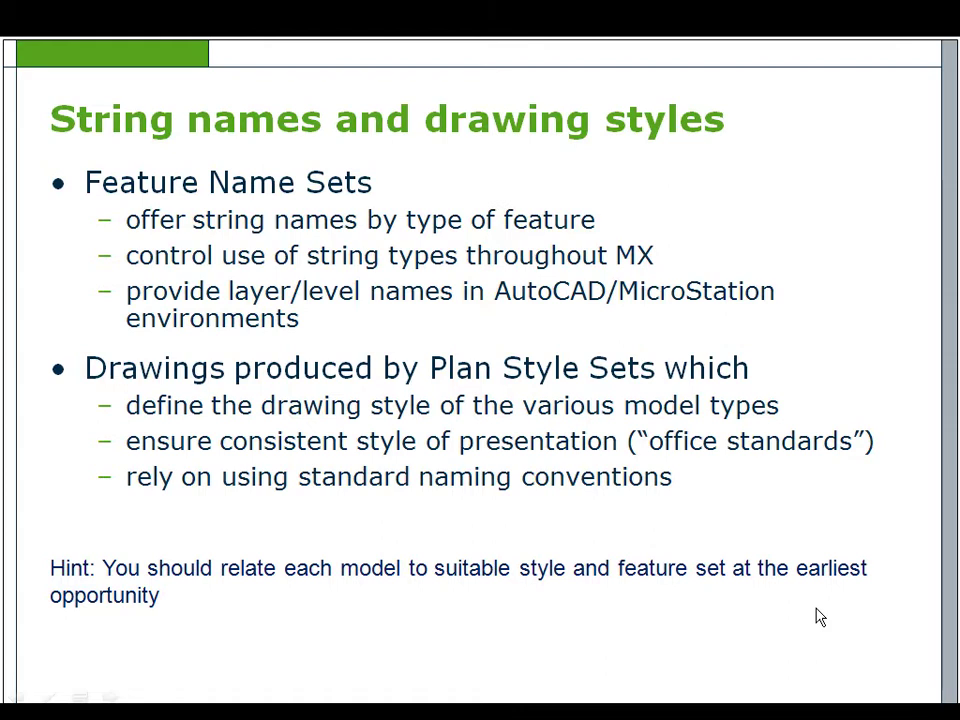
Advance to the 'Survey Input setting model defaults' slide
{"action": "key", "text": "Right"}
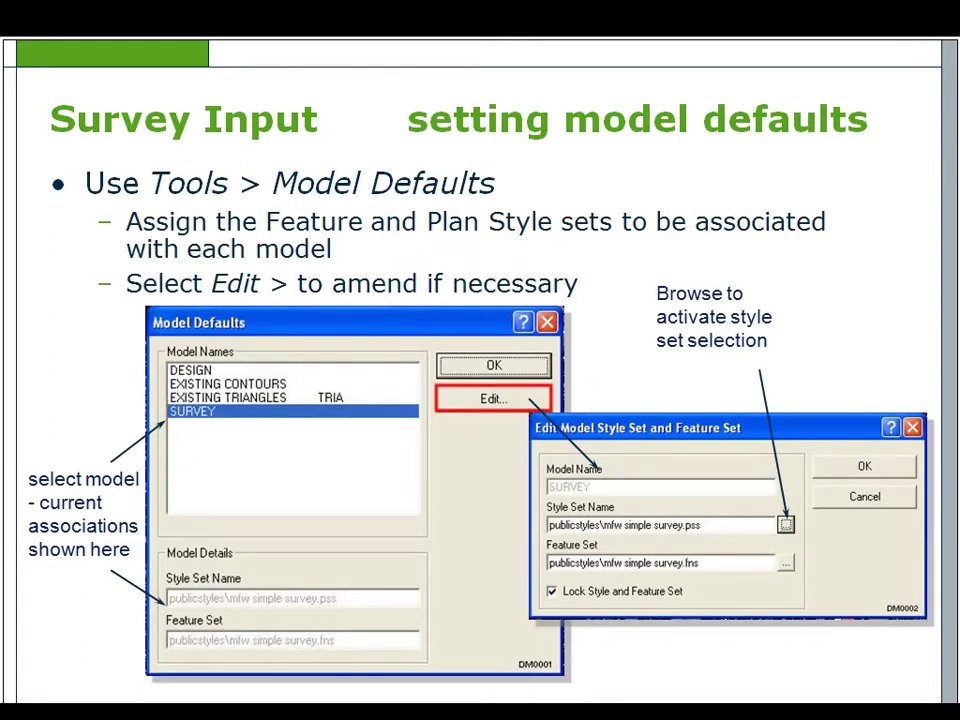
Advance past the 'Style set selection' slide to the Edit Model Defaults slide
{"action": "left_click", "coordinate": [818, 622]}
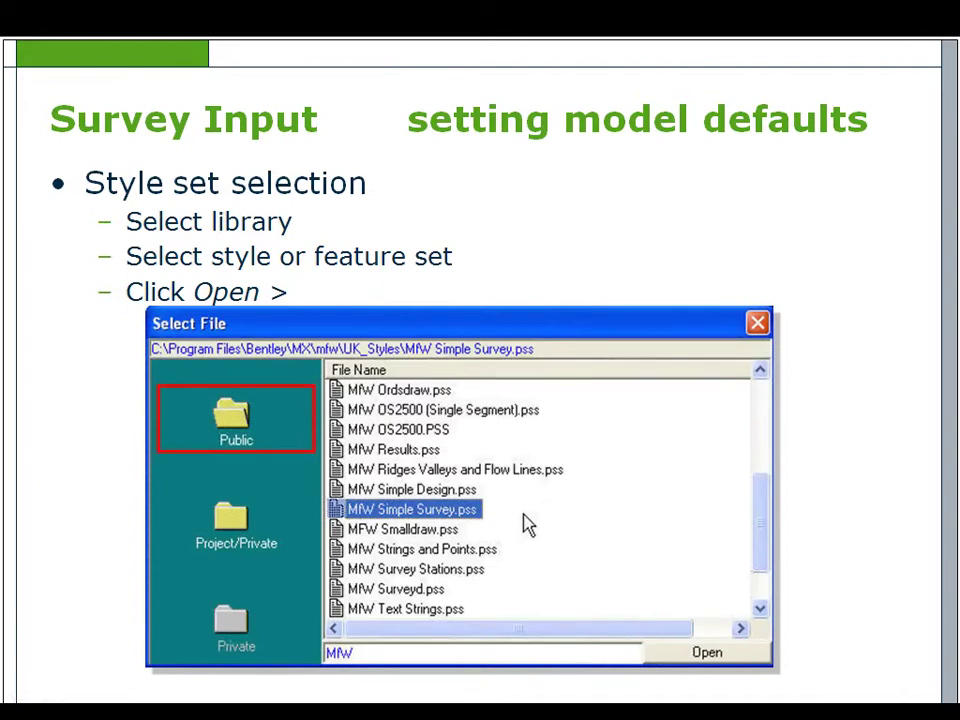
{"action": "left_click", "coordinate": [930, 678]}
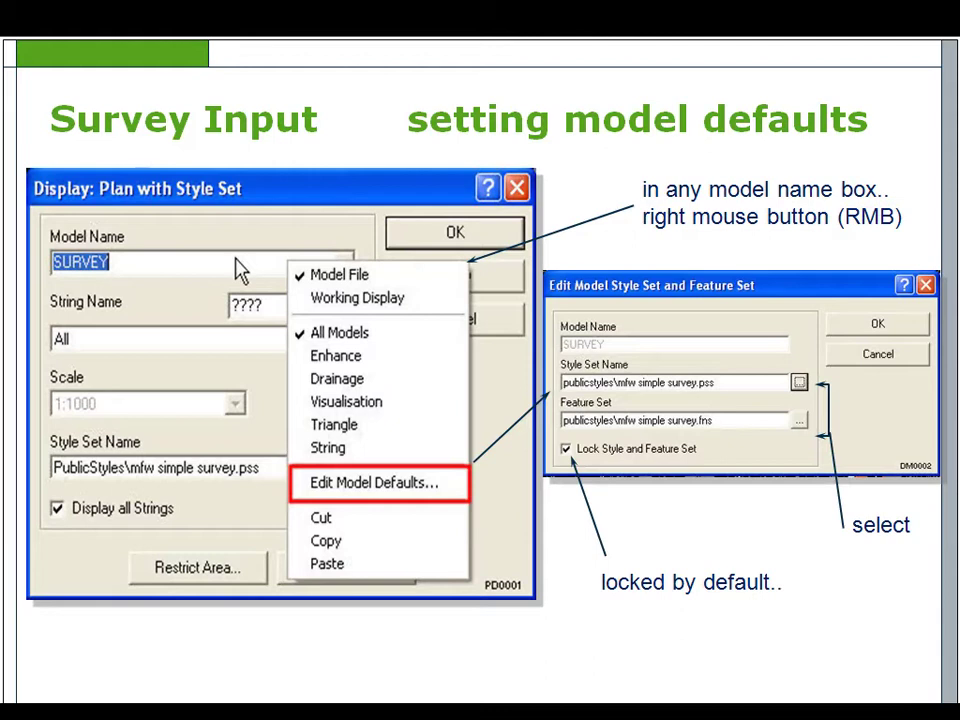
Advance to the slide on displaying the model with Display > Plan with Style Set
{"action": "left_click", "coordinate": [928, 678]}
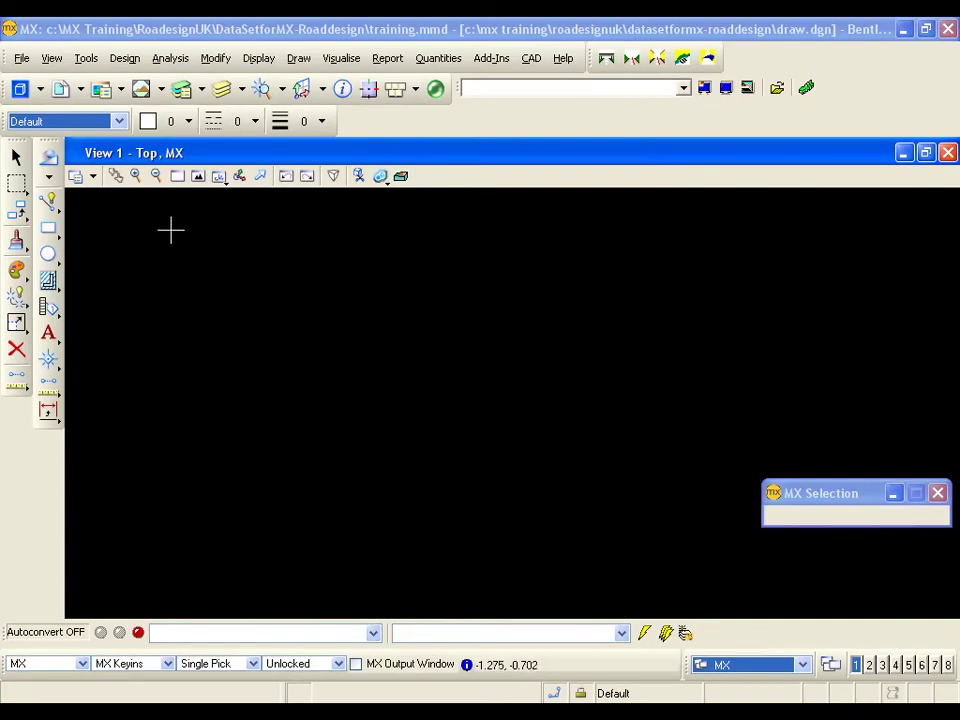
{"action": "left_click", "coordinate": [87, 62]}
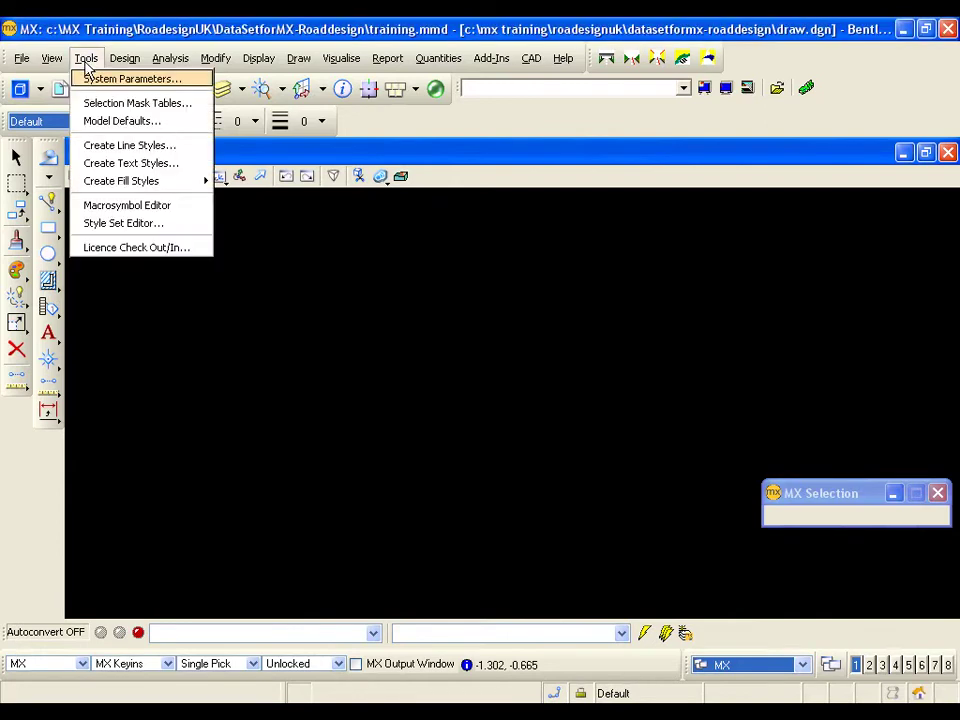
{"action": "left_click", "coordinate": [118, 125]}
{"action": "left_click_drag", "start_coordinate": [180, 209], "coordinate": [309, 235]}
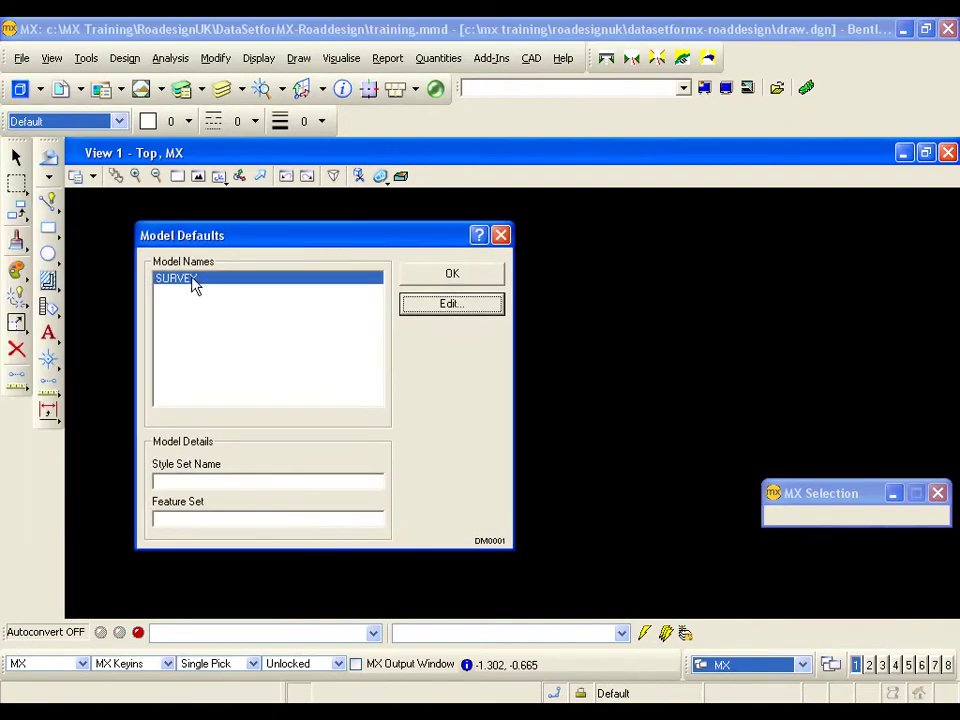
{"action": "left_click", "coordinate": [440, 305]}
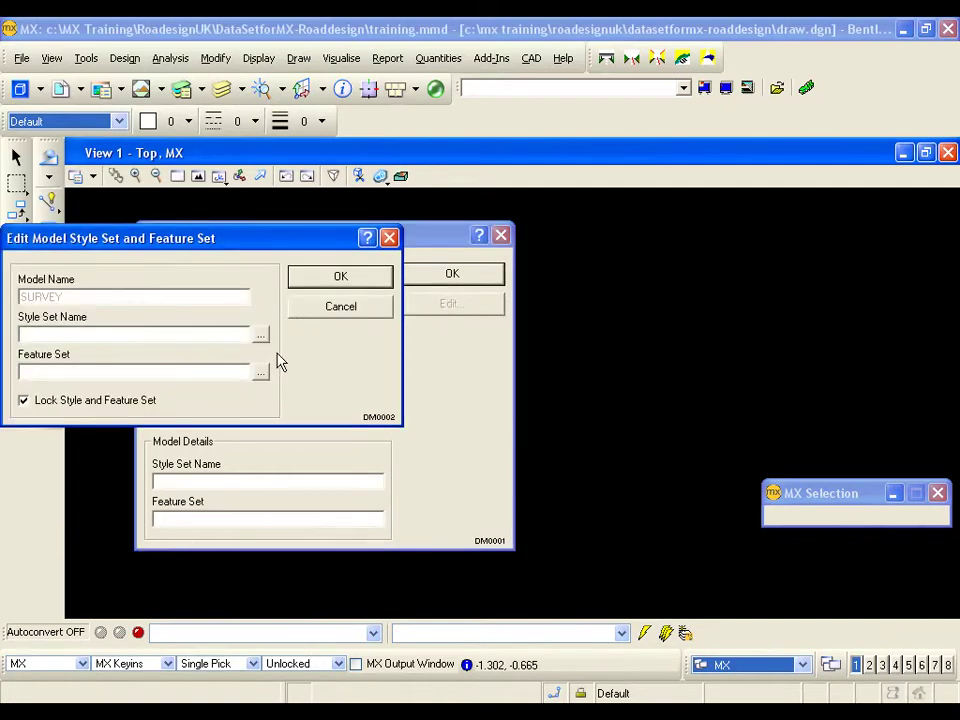
{"action": "left_click", "coordinate": [260, 334]}
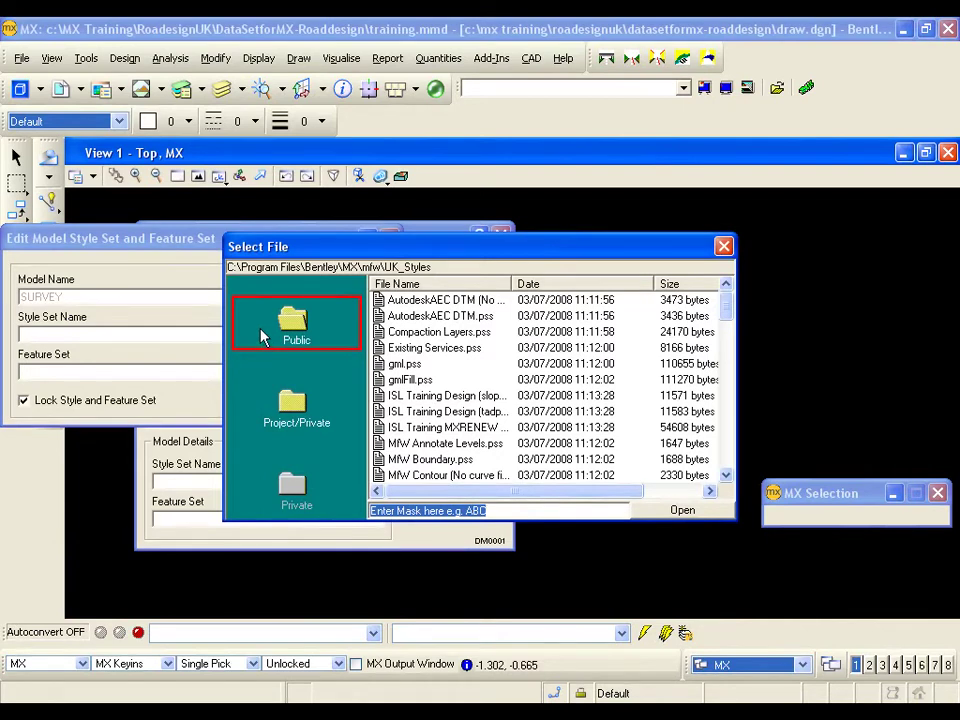
{"action": "key", "text": "Escape"}
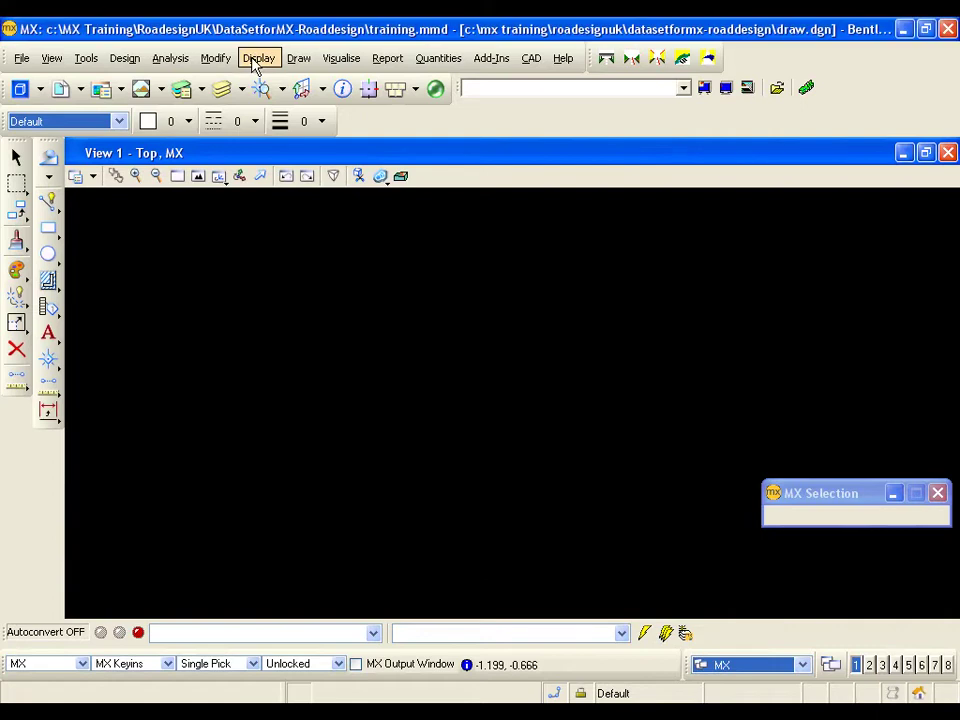
Choose model SURVEY for Plan with Style Set and assign MfW Simple Survey.pss as its style set
{"action": "left_click", "coordinate": [257, 62]}
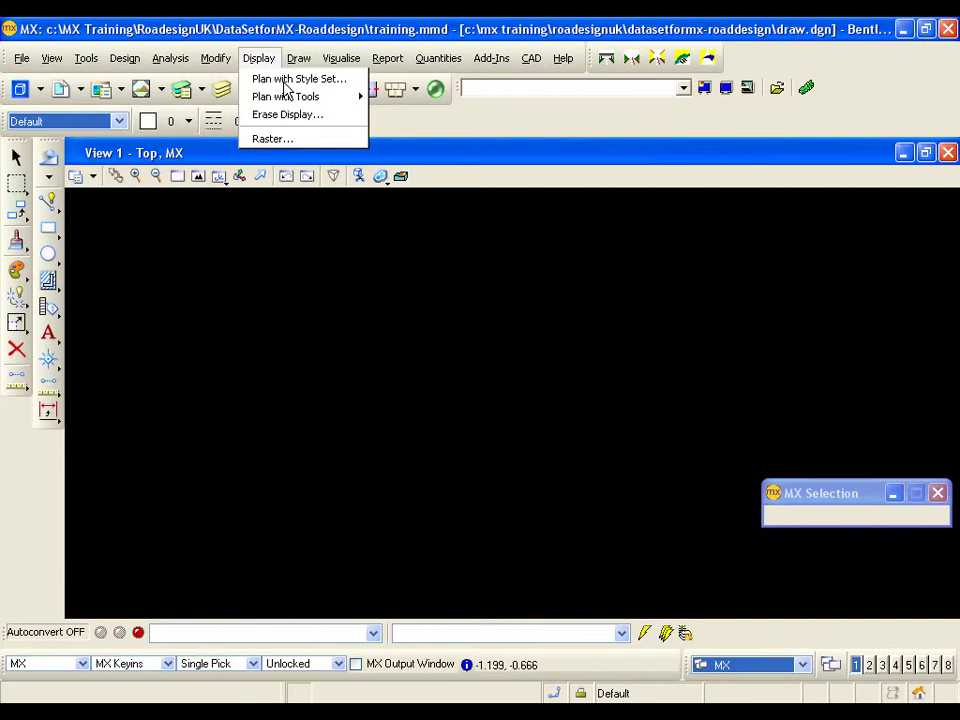
{"action": "left_click", "coordinate": [285, 80]}
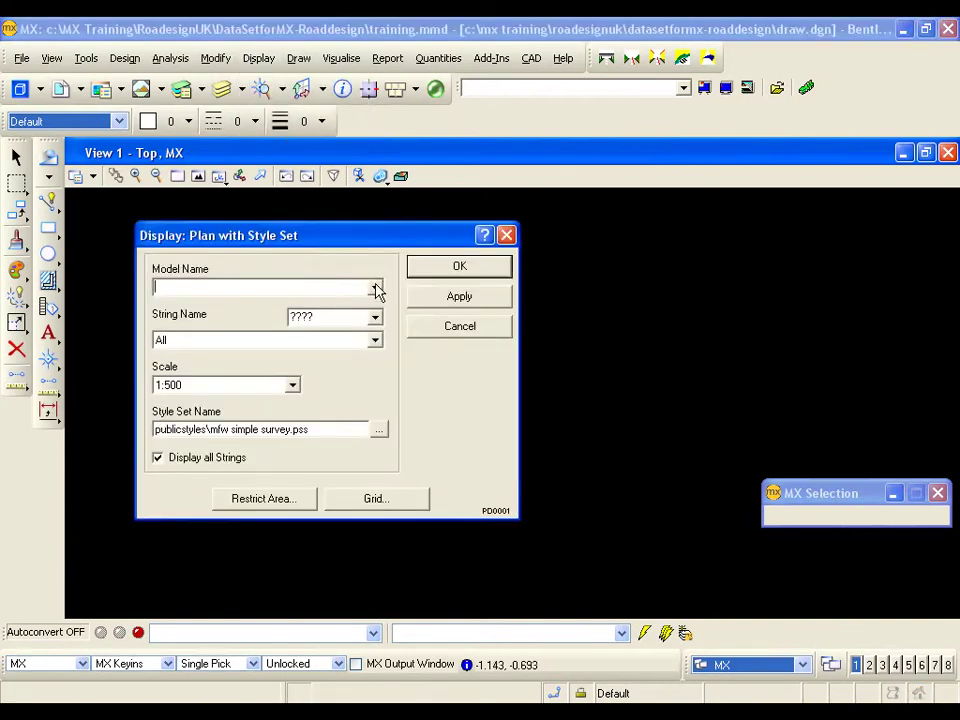
{"action": "left_click", "coordinate": [376, 289]}
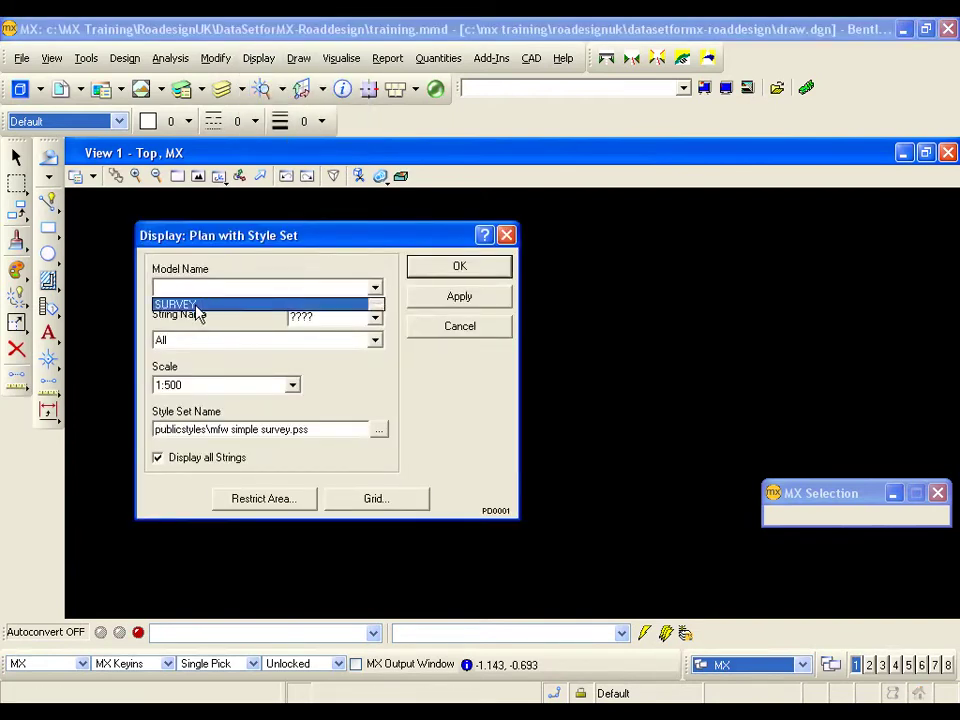
{"action": "left_click", "coordinate": [197, 306]}
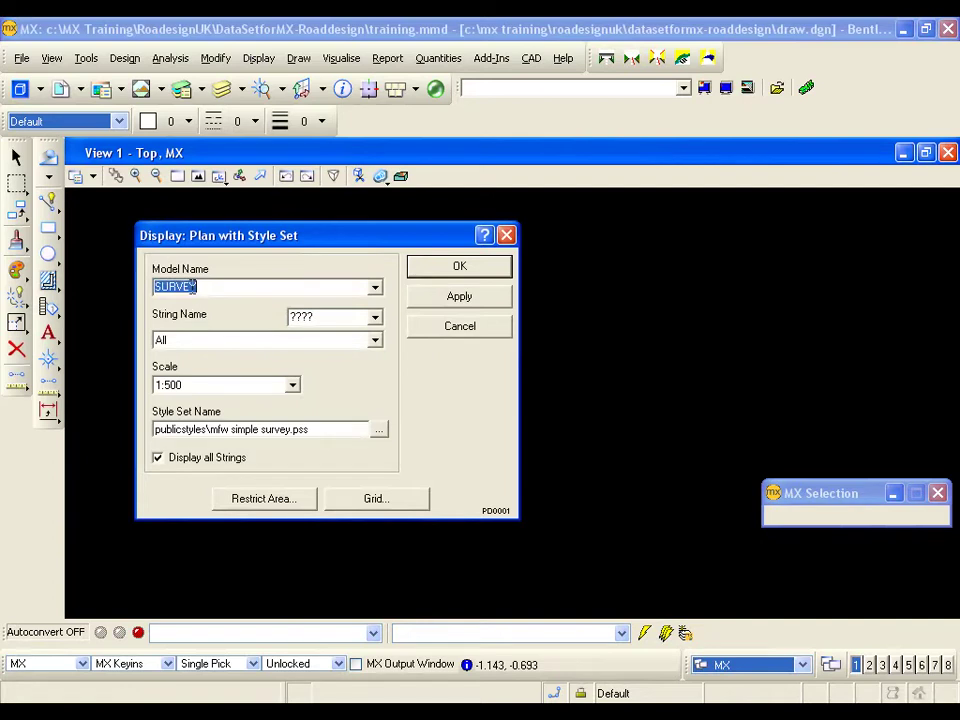
{"action": "right_click", "coordinate": [194, 290]}
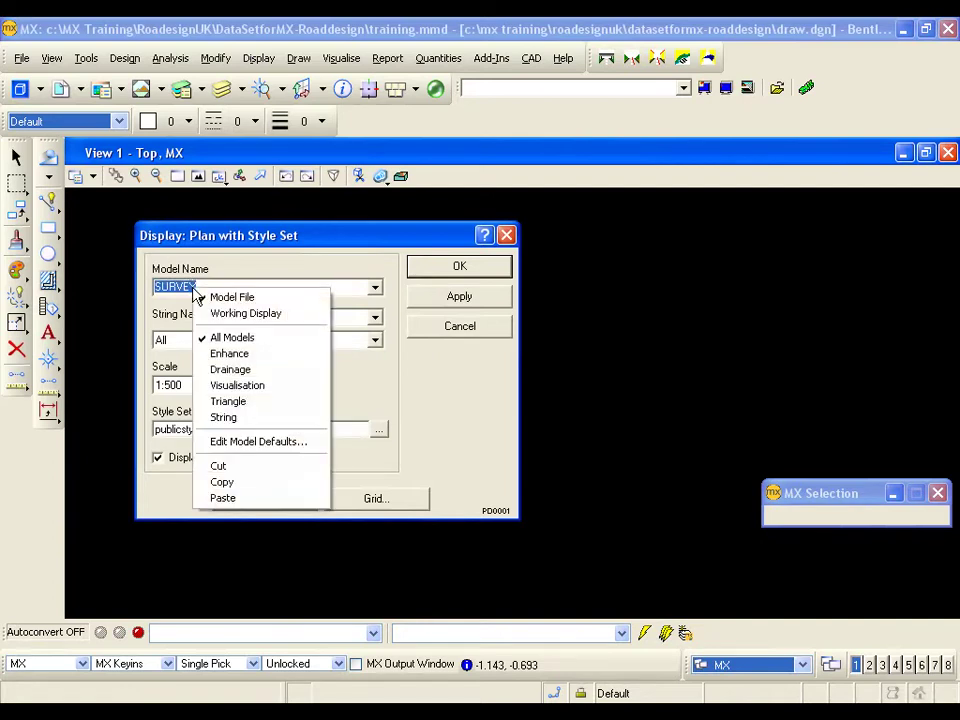
{"action": "left_click", "coordinate": [270, 443]}
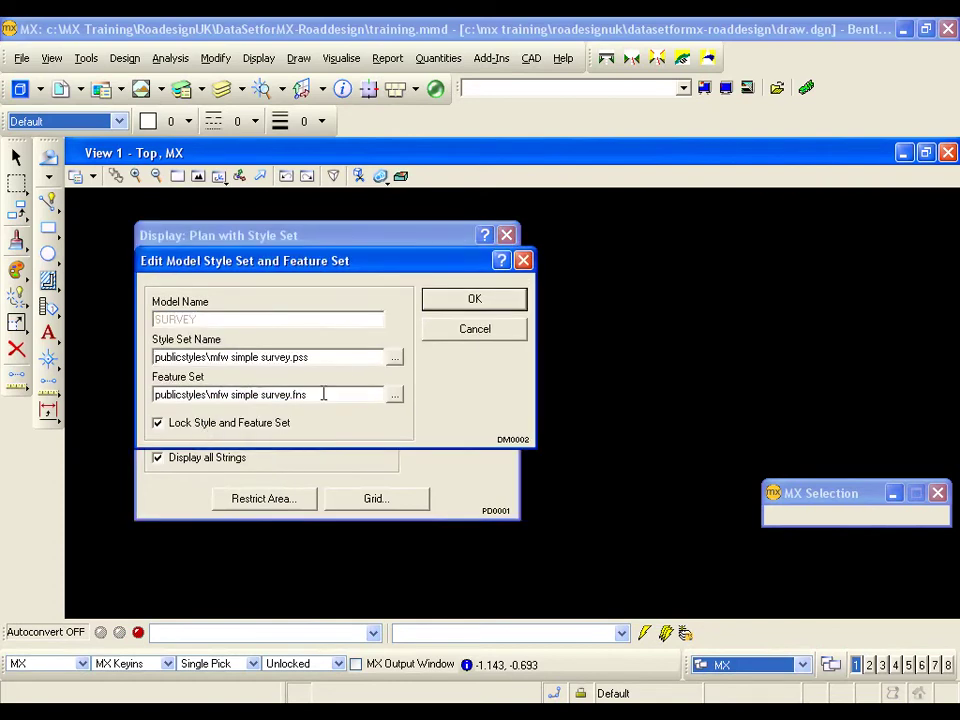
{"action": "left_click_drag", "start_coordinate": [356, 273], "coordinate": [492, 290]}
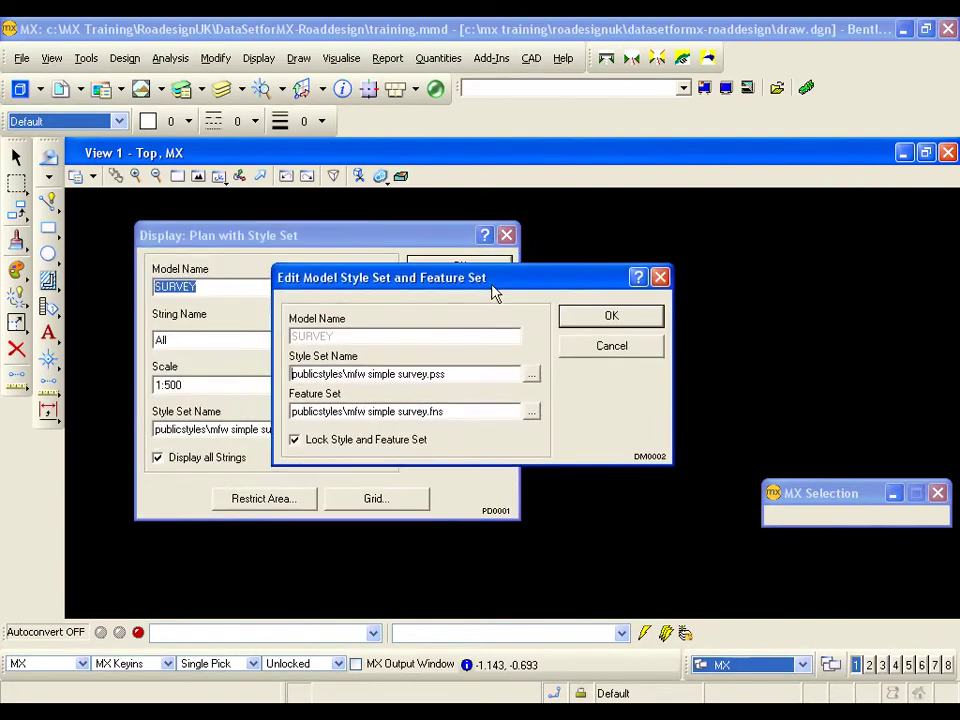
{"action": "left_click", "coordinate": [531, 375]}
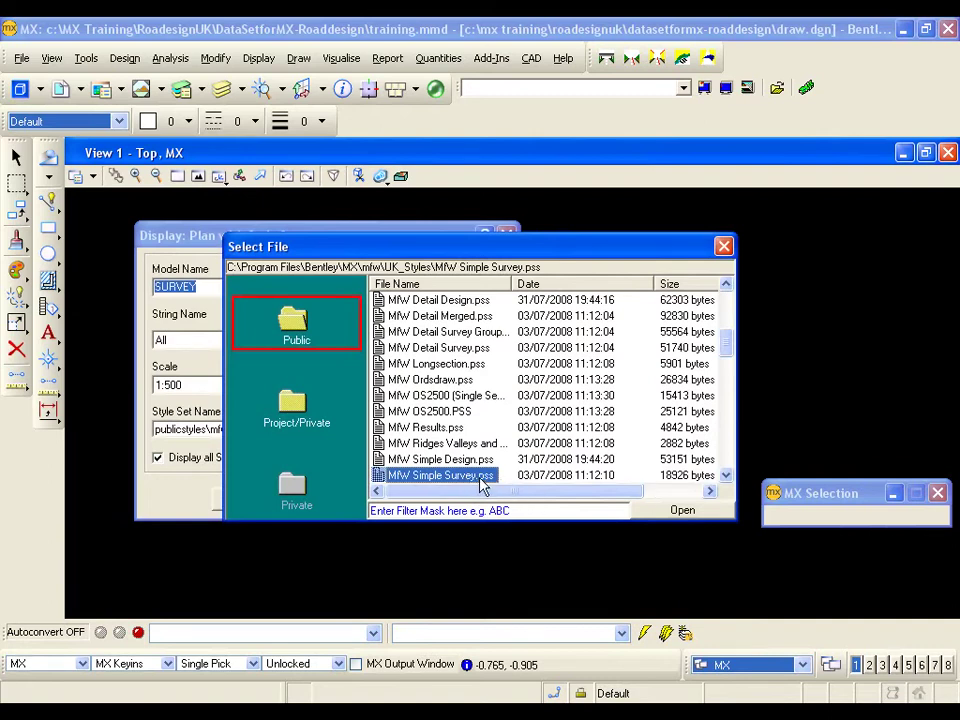
{"action": "left_click", "coordinate": [685, 512]}
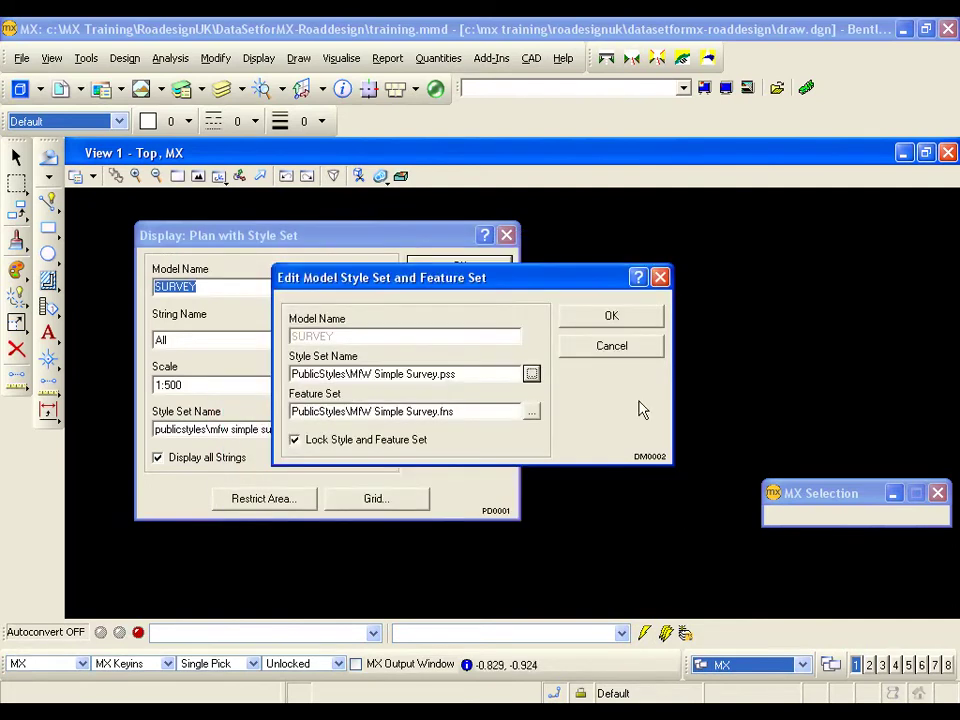
{"action": "left_click", "coordinate": [604, 318]}
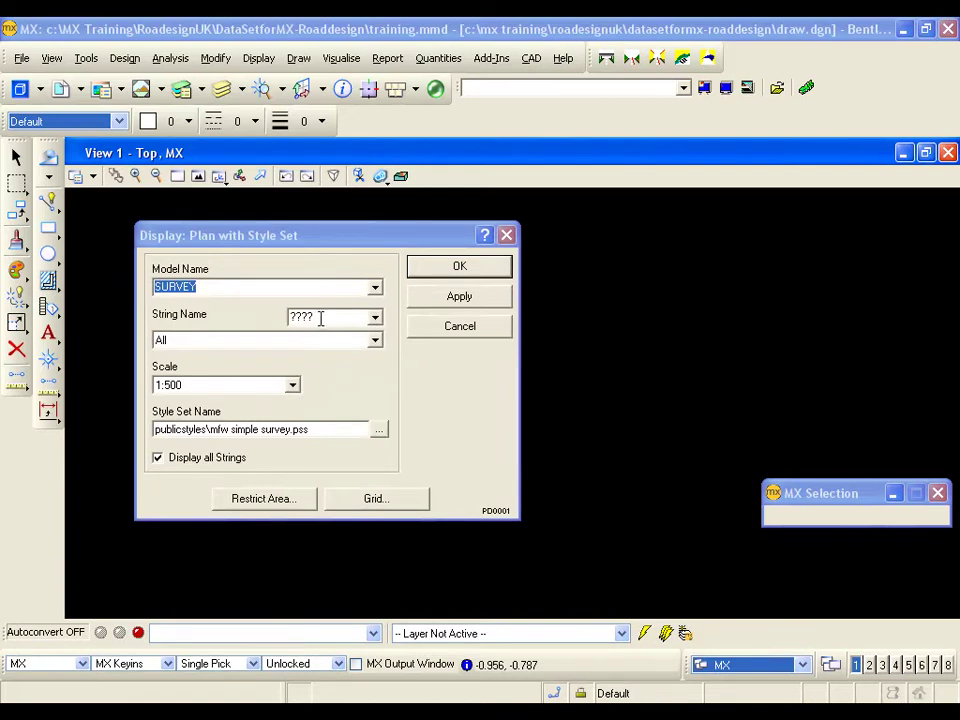
Keep String Name All and scale 1:500, then draw the SURVEY plan
{"action": "left_click", "coordinate": [376, 343]}
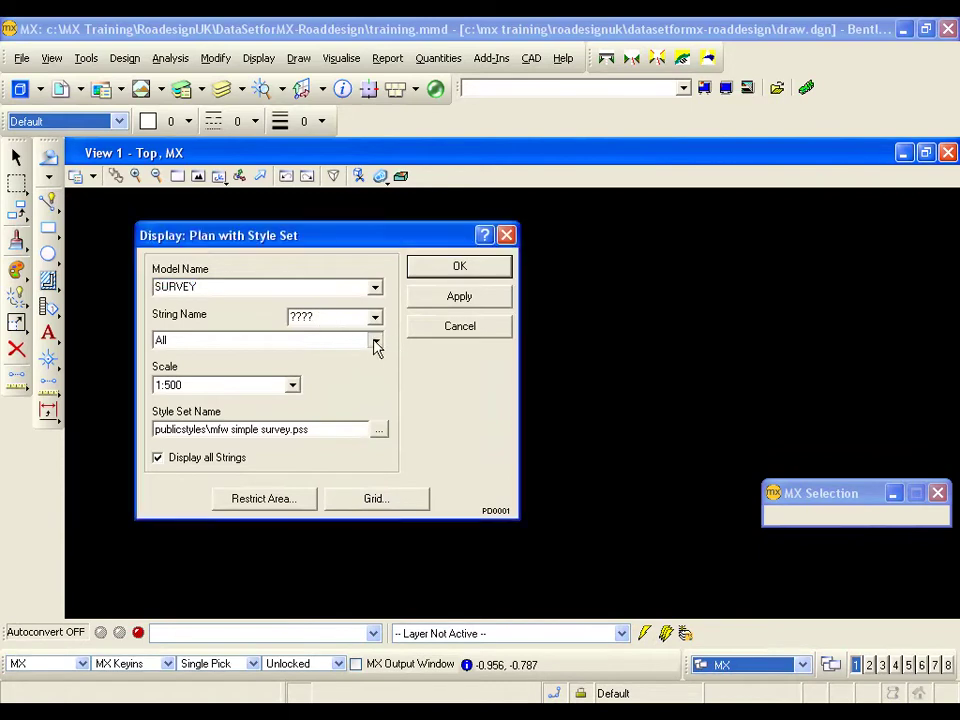
{"action": "left_click", "coordinate": [376, 345]}
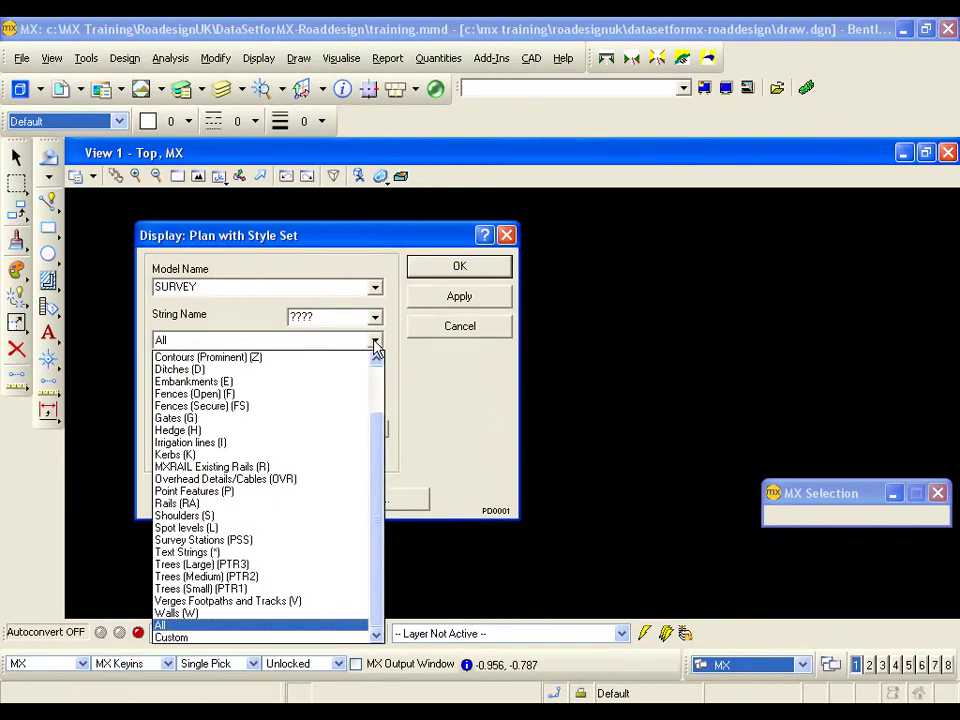
{"action": "left_click_drag", "start_coordinate": [373, 435], "coordinate": [366, 378]}
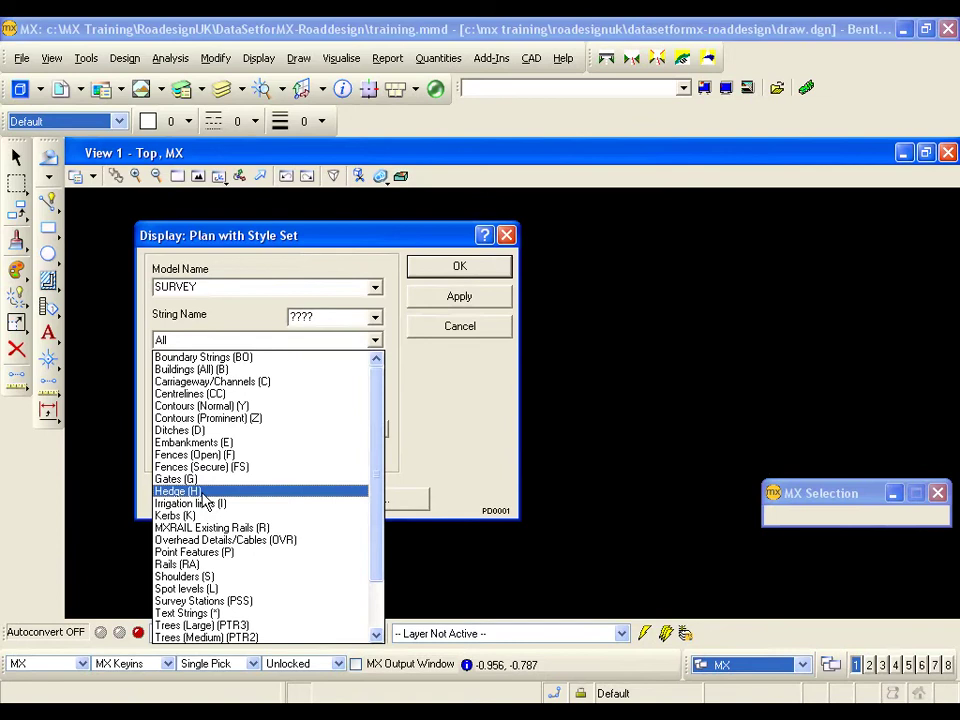
{"action": "left_click", "coordinate": [455, 410]}
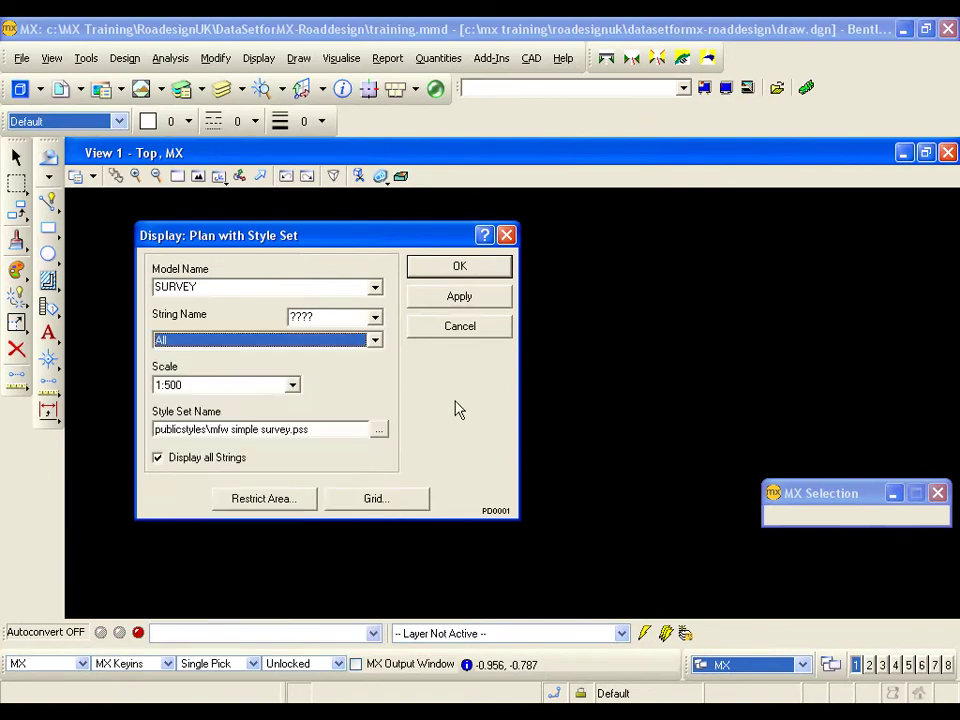
{"action": "left_click", "coordinate": [293, 387]}
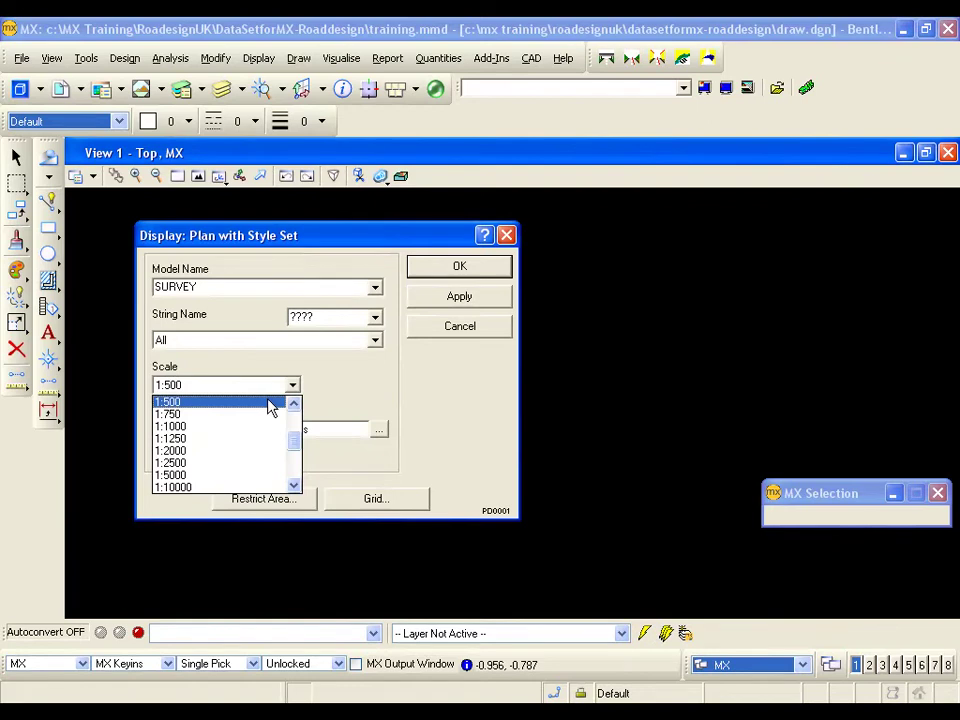
{"action": "left_click", "coordinate": [268, 403]}
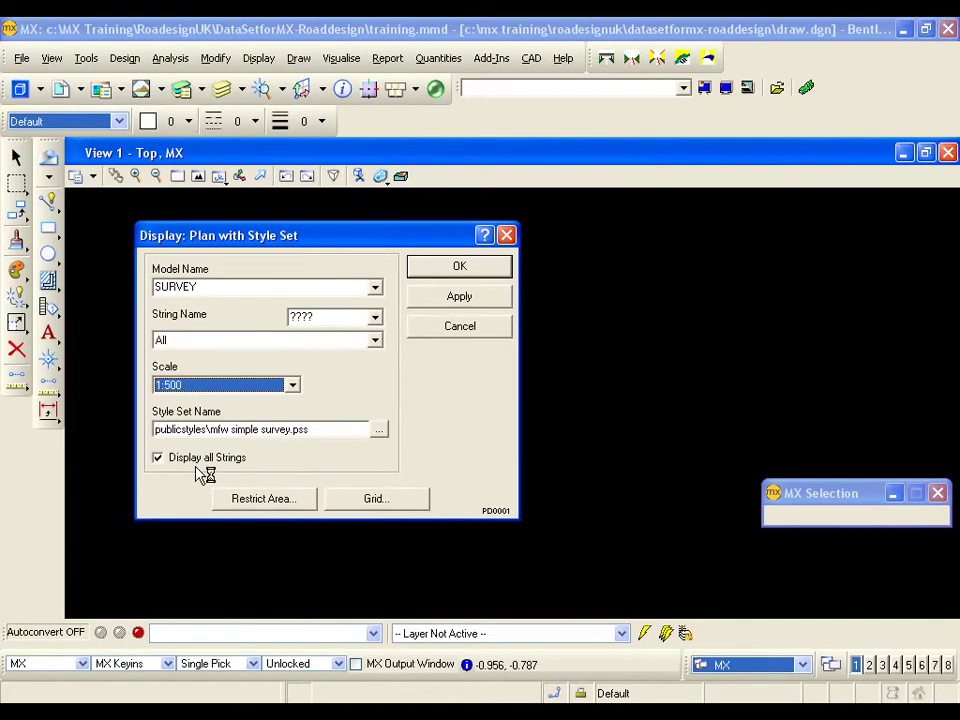
{"action": "left_click", "coordinate": [375, 341]}
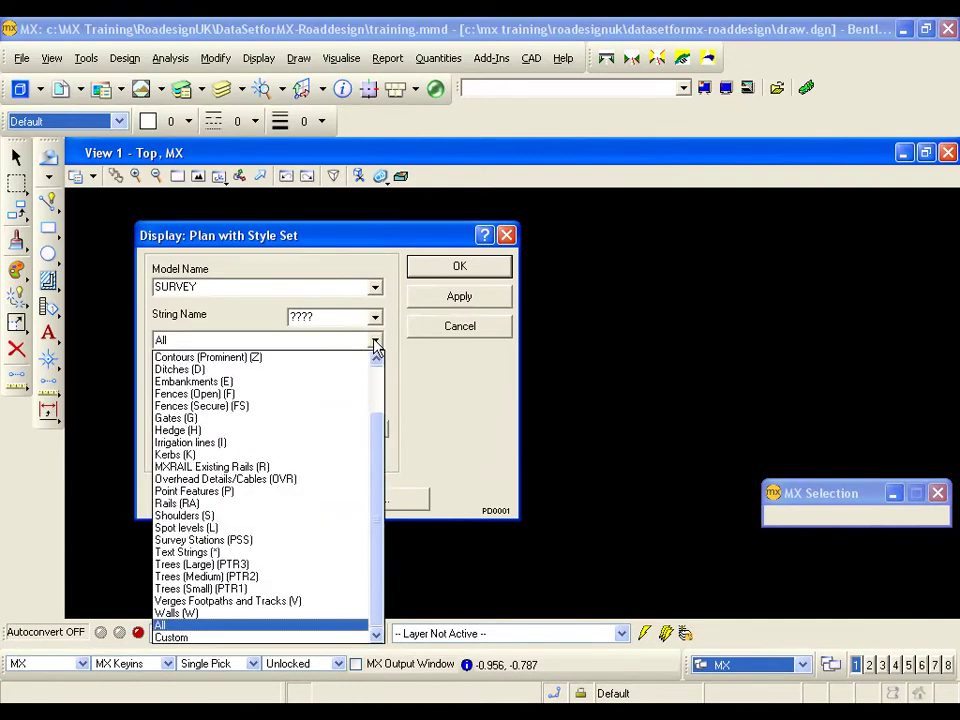
{"action": "left_click", "coordinate": [430, 404]}
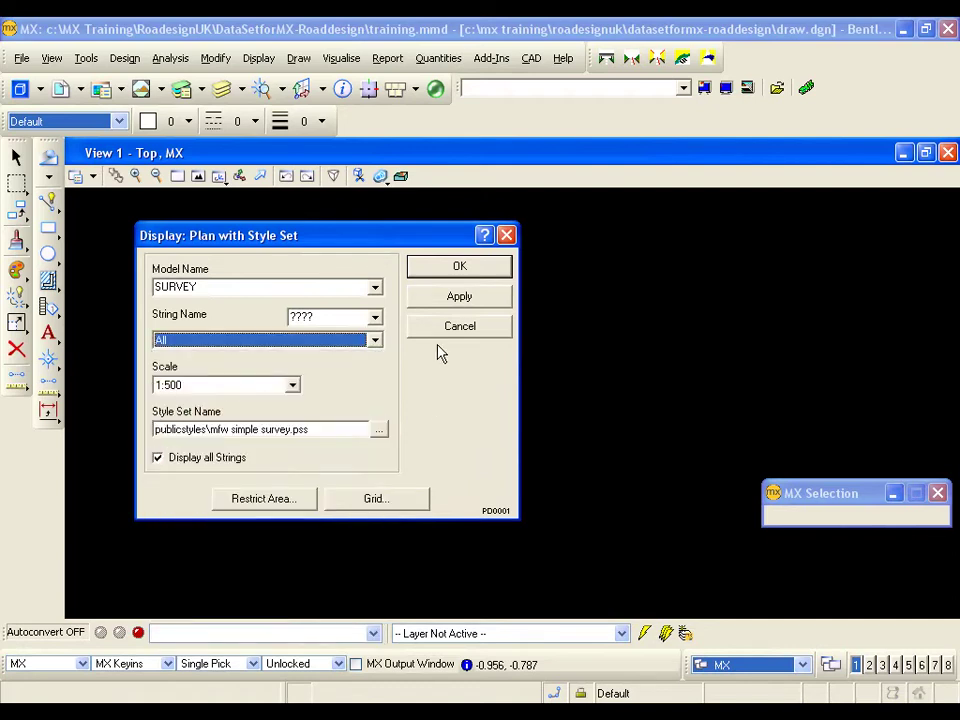
{"action": "left_click", "coordinate": [452, 270]}
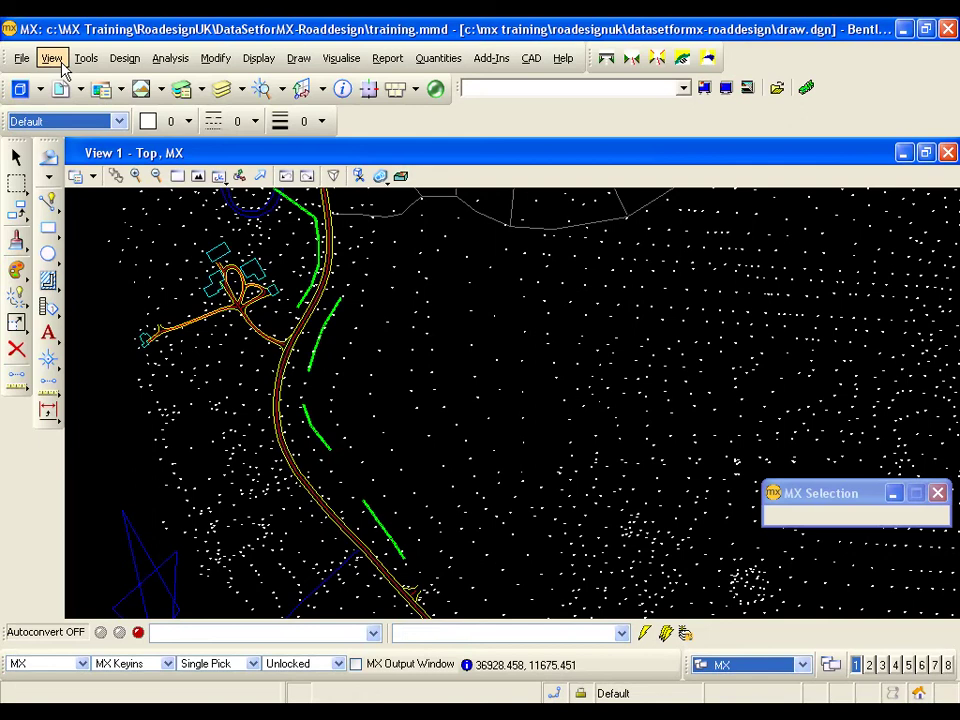
Hide the SURVEY model's Hedge (H) strings using Hide Graphics with Element mode
{"action": "left_click", "coordinate": [52, 59]}
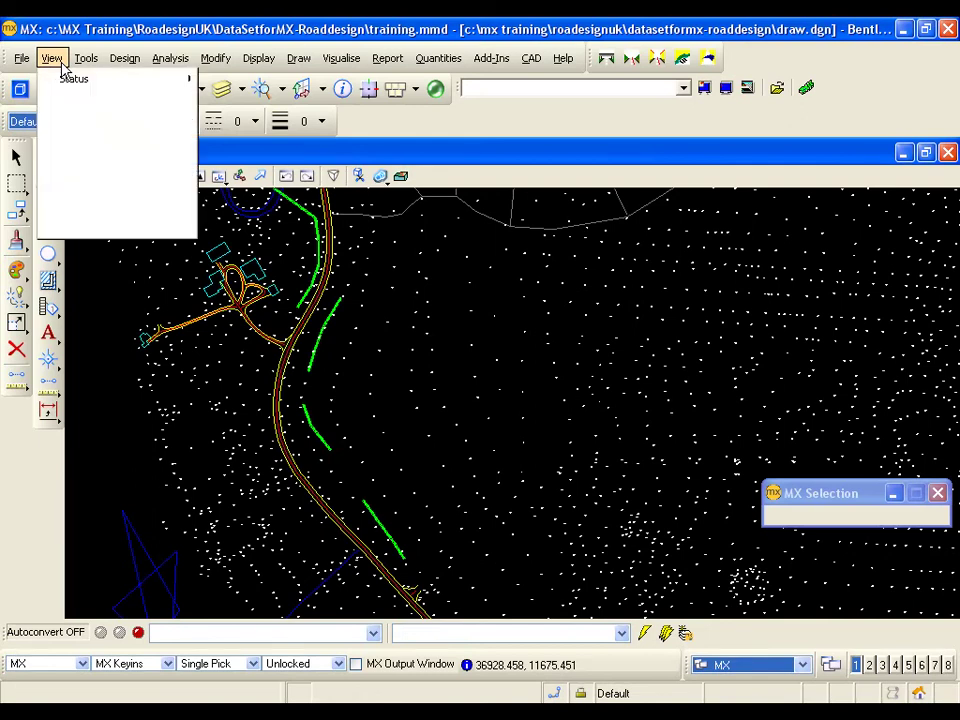
{"action": "mouse_move", "coordinate": [66, 80]}
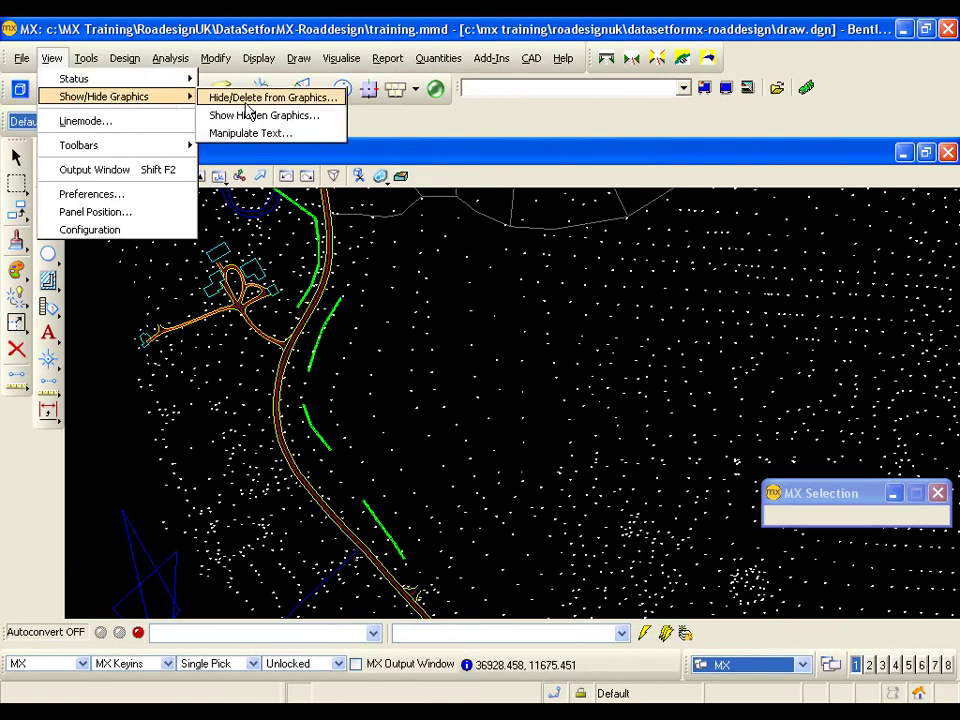
{"action": "left_click", "coordinate": [245, 101]}
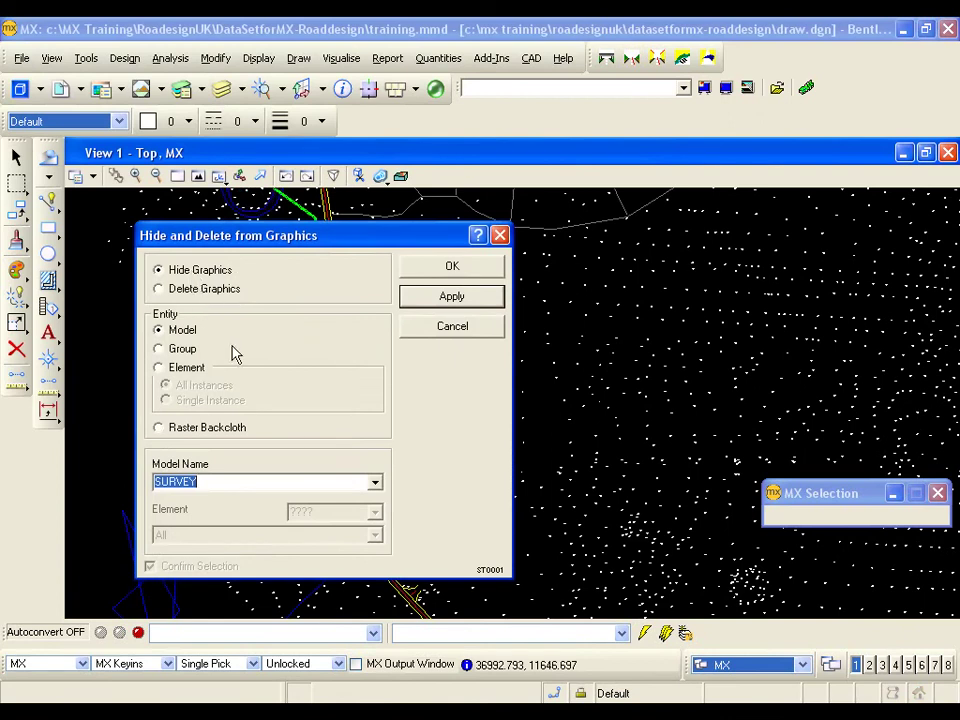
{"action": "left_click", "coordinate": [158, 368]}
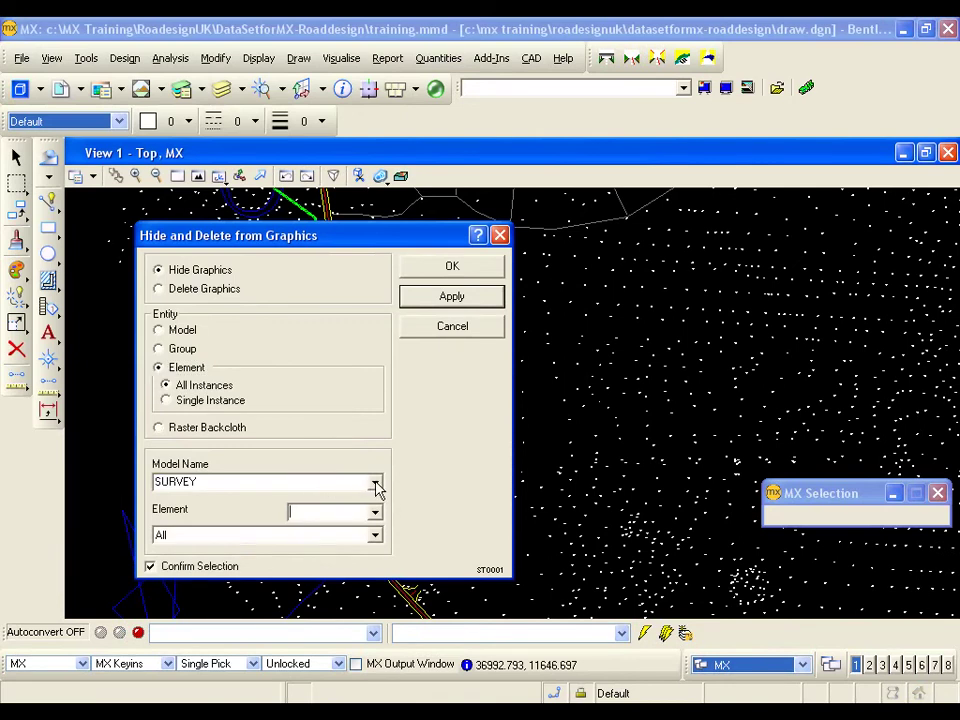
{"action": "left_click", "coordinate": [376, 537]}
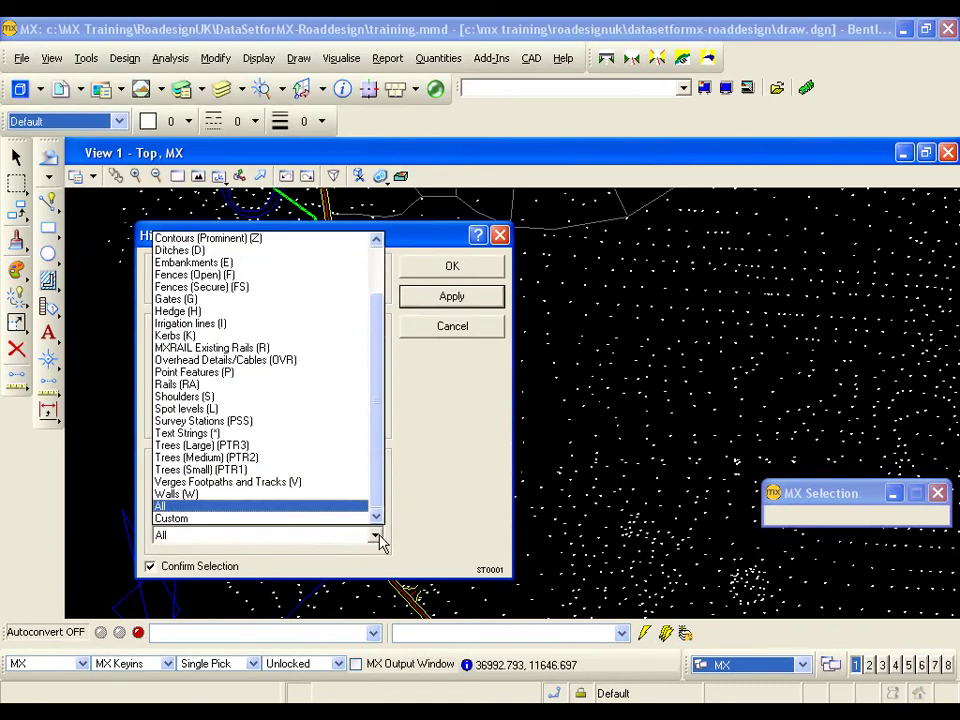
{"action": "left_click", "coordinate": [185, 312]}
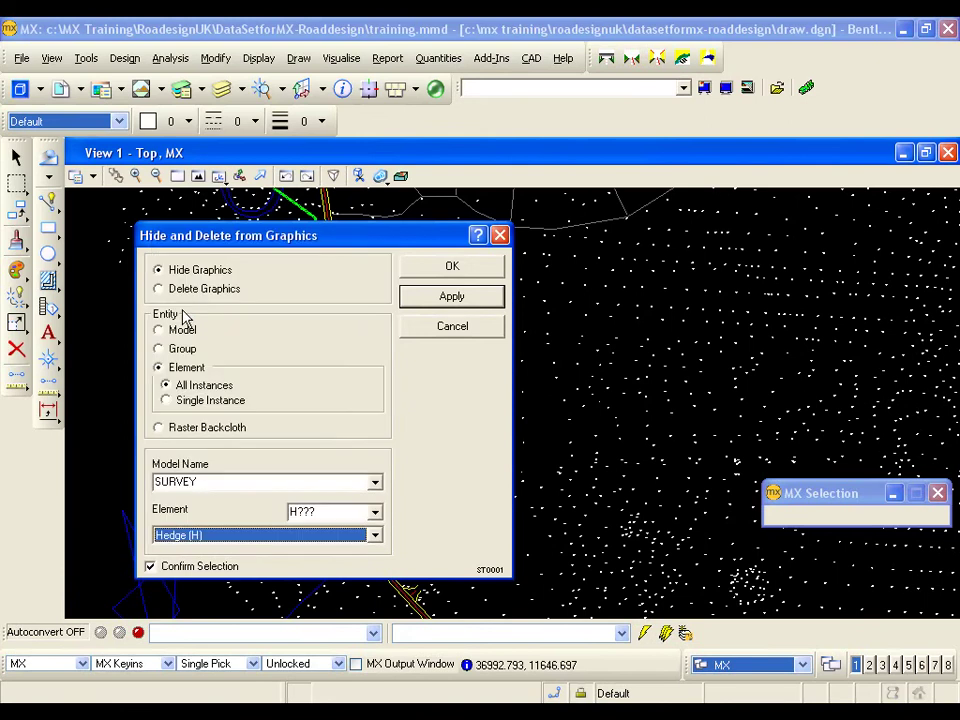
{"action": "left_click", "coordinate": [452, 271]}
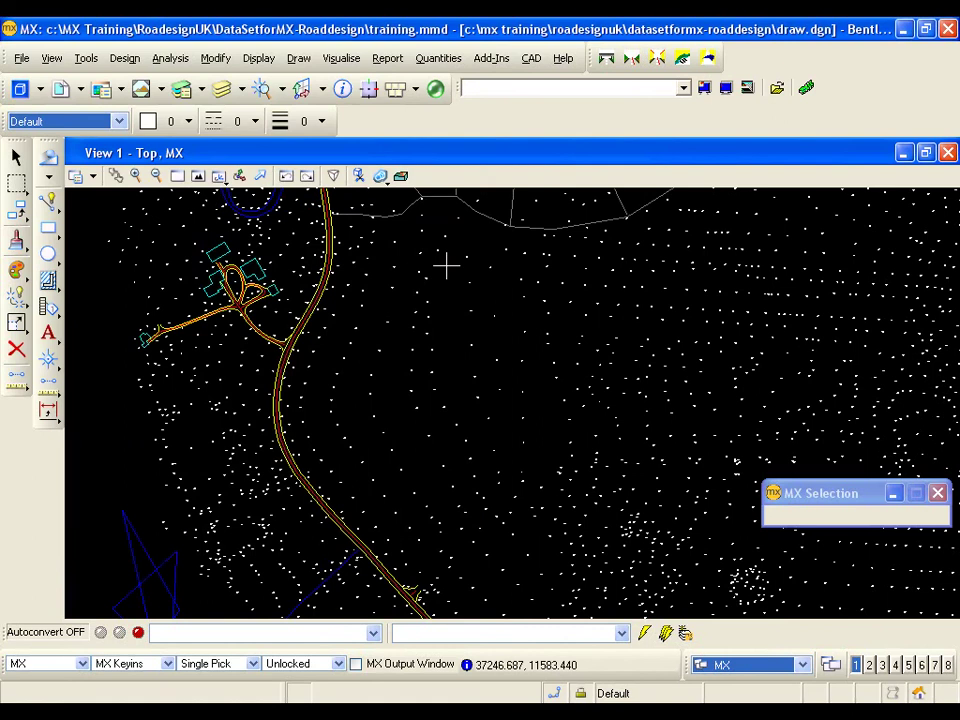
Restore all hidden hedge elements H000–H003 via Show Hidden Graphics with Element and Select All
{"action": "left_click", "coordinate": [51, 58]}
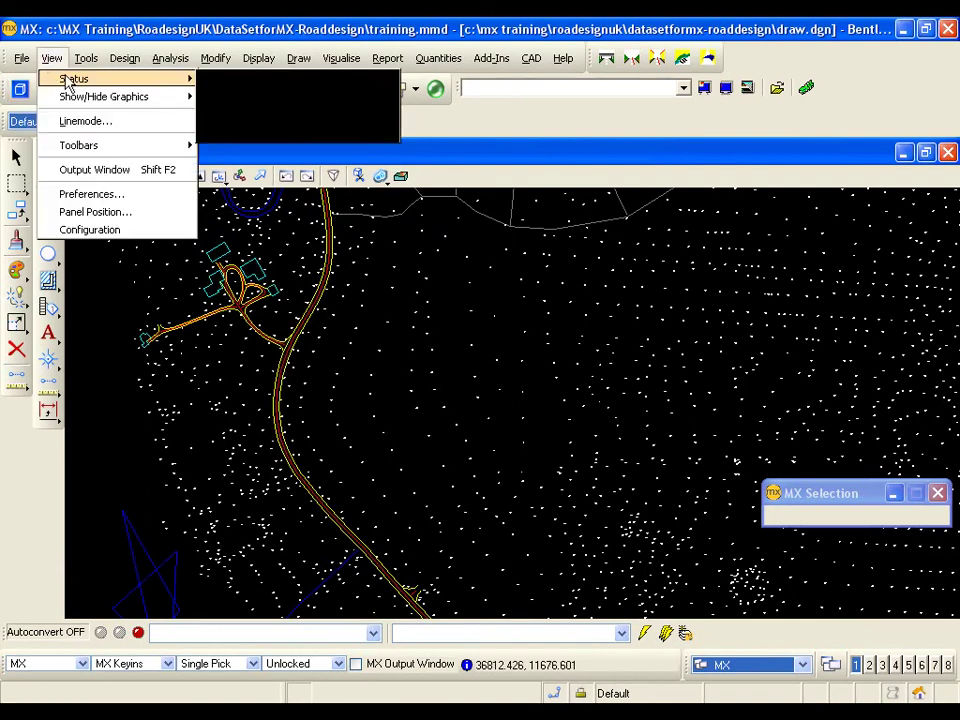
{"action": "mouse_move", "coordinate": [86, 103]}
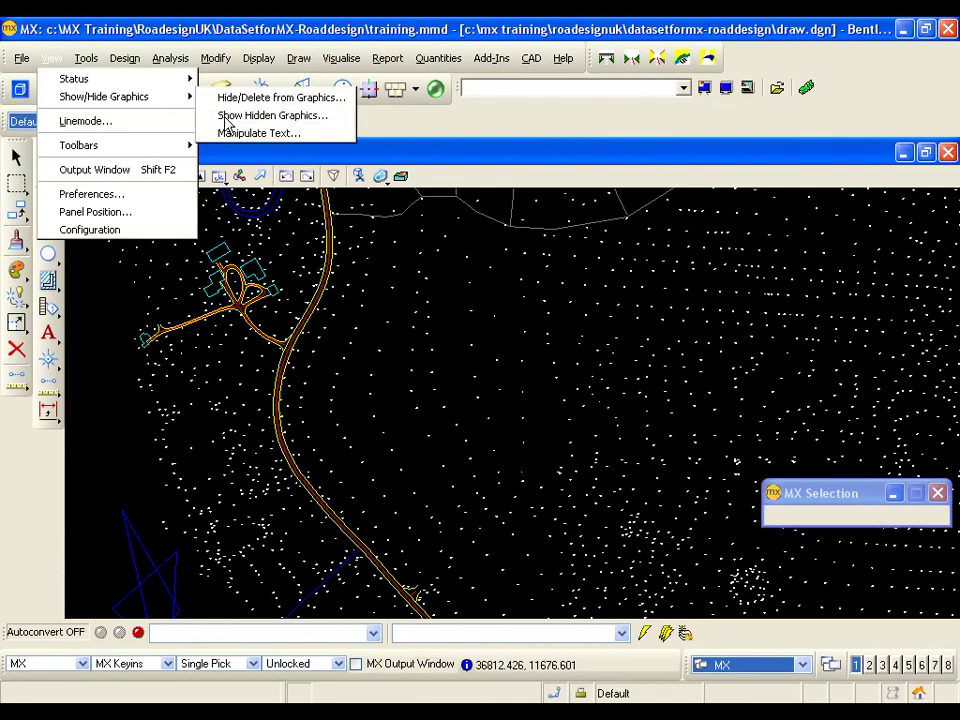
{"action": "left_click", "coordinate": [227, 118]}
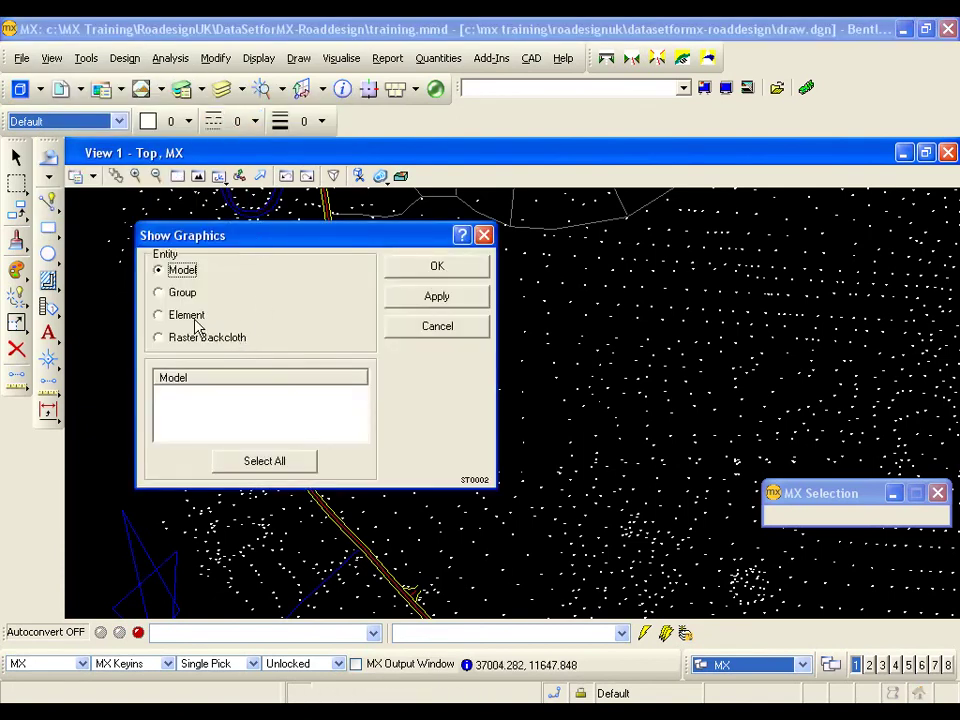
{"action": "left_click", "coordinate": [173, 322]}
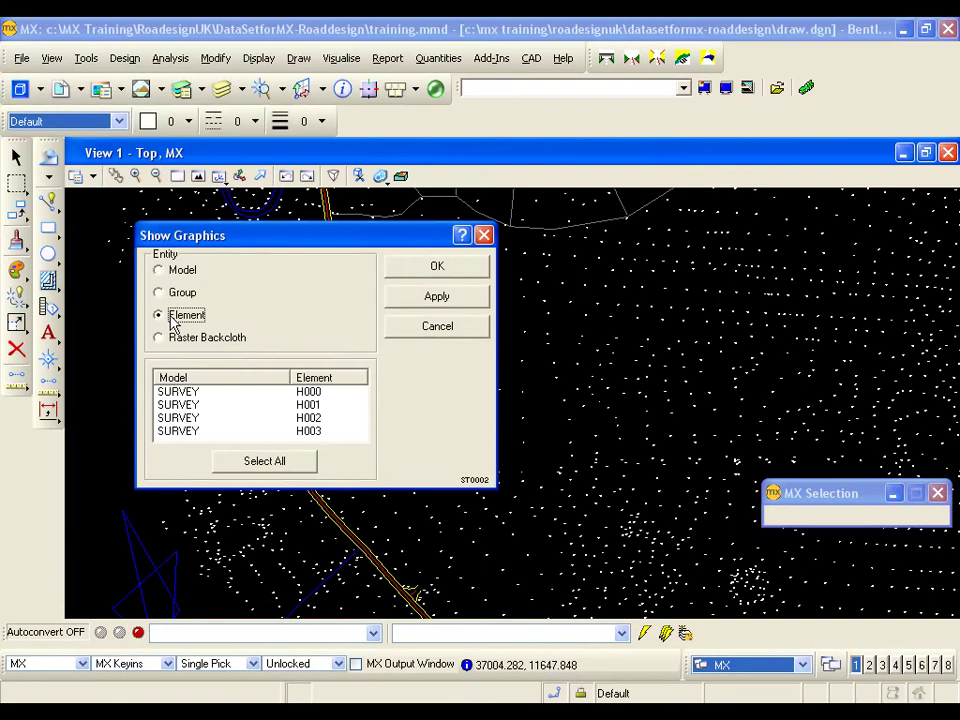
{"action": "left_click", "coordinate": [279, 464]}
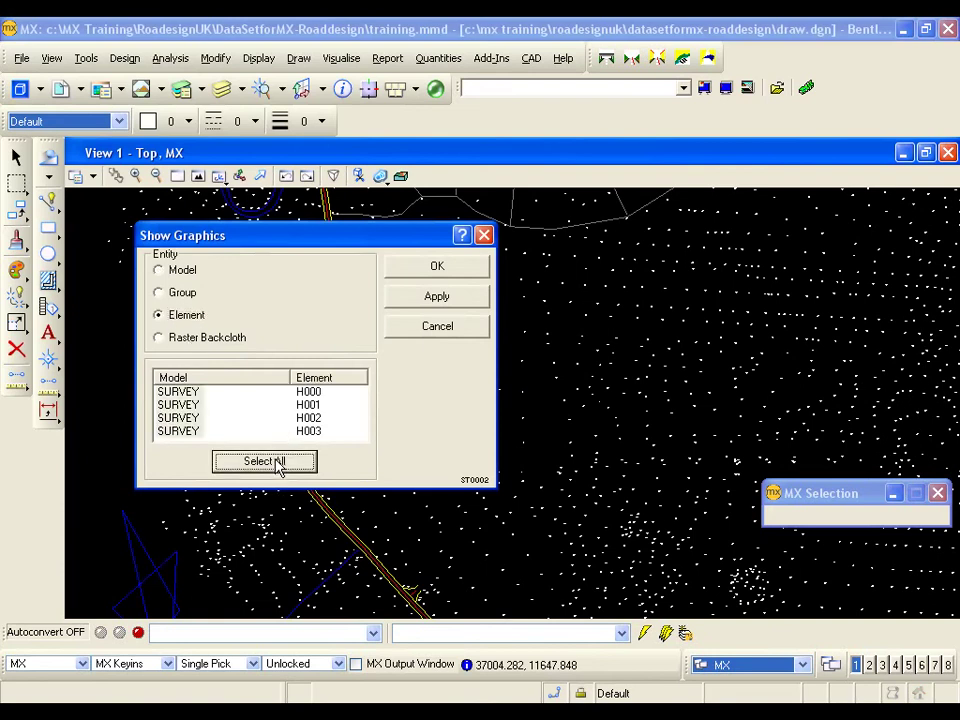
{"action": "left_click", "coordinate": [450, 277]}
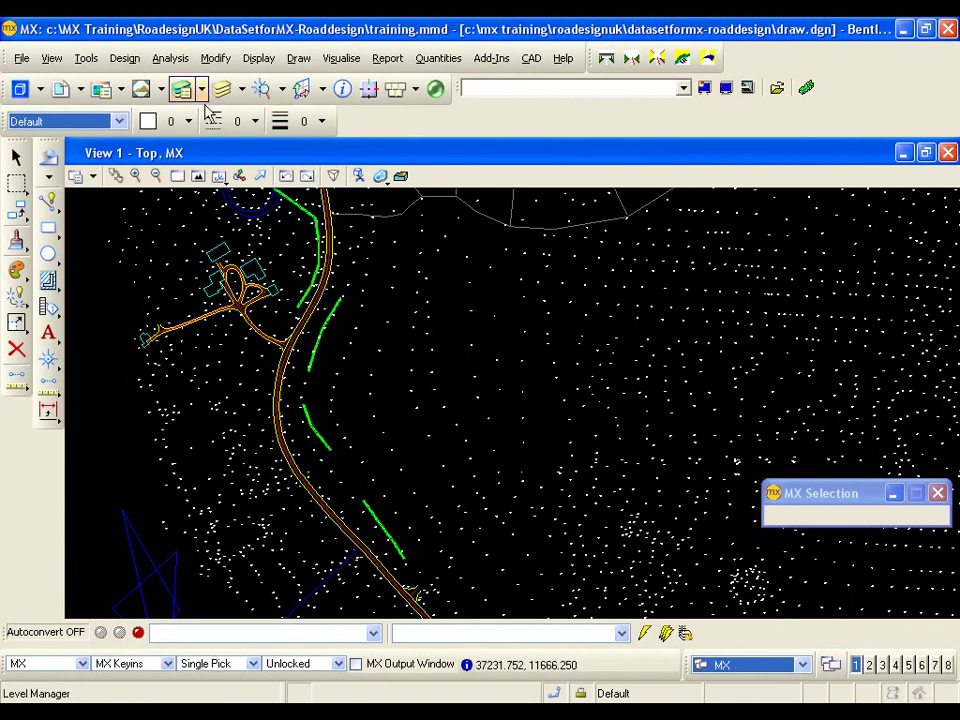
Remove the Hedge (H) strings using Delete Graphics with Element mode
{"action": "left_click", "coordinate": [52, 59]}
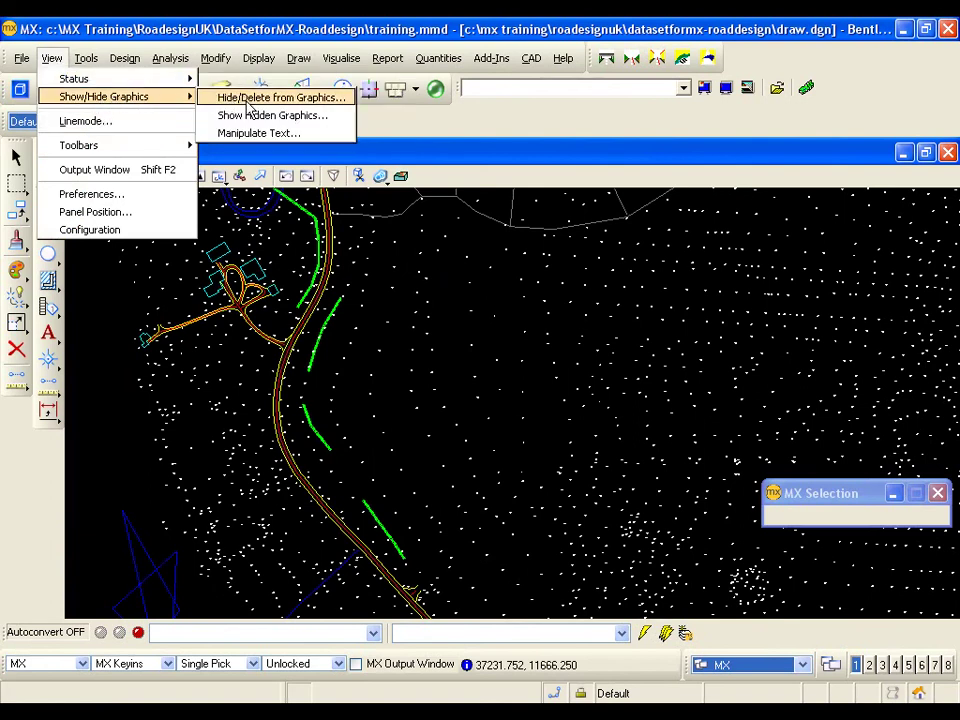
{"action": "left_click", "coordinate": [223, 98]}
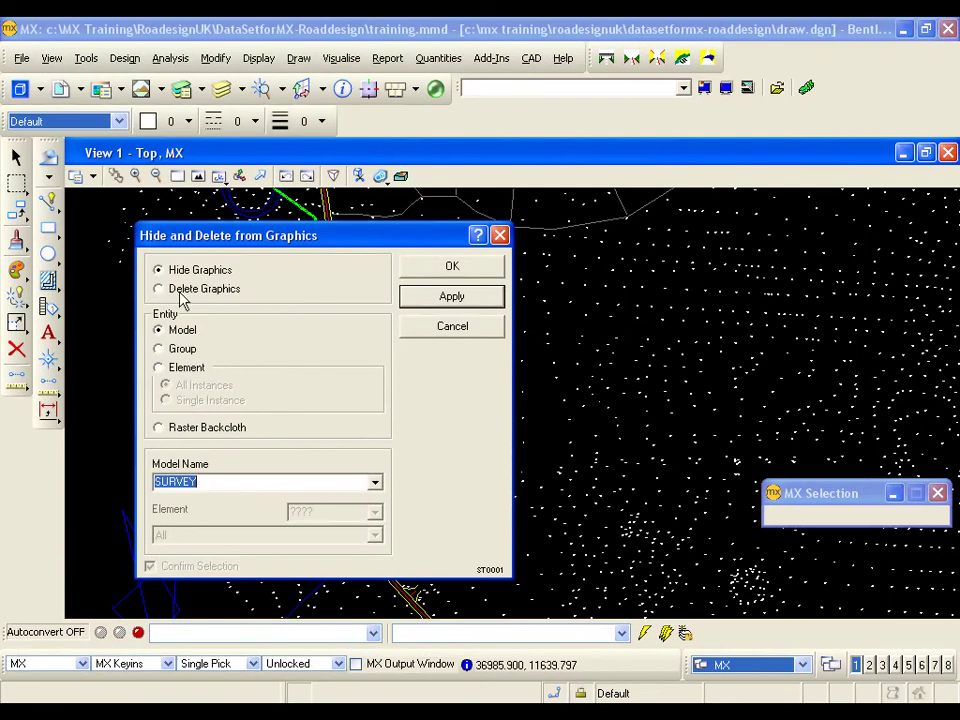
{"action": "left_click", "coordinate": [183, 292]}
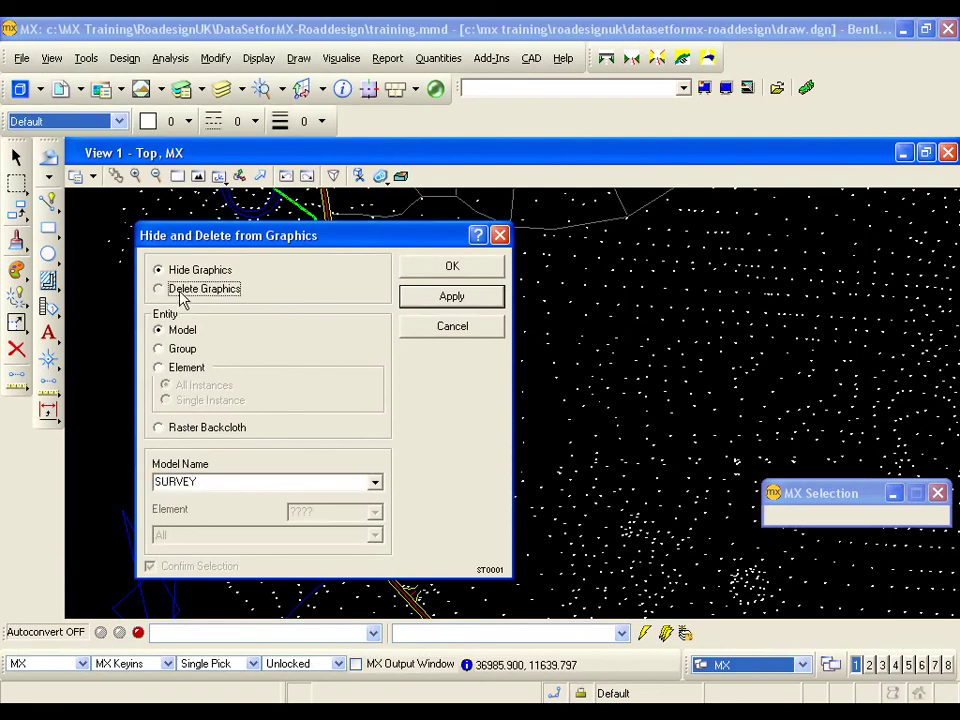
{"action": "left_click", "coordinate": [173, 370]}
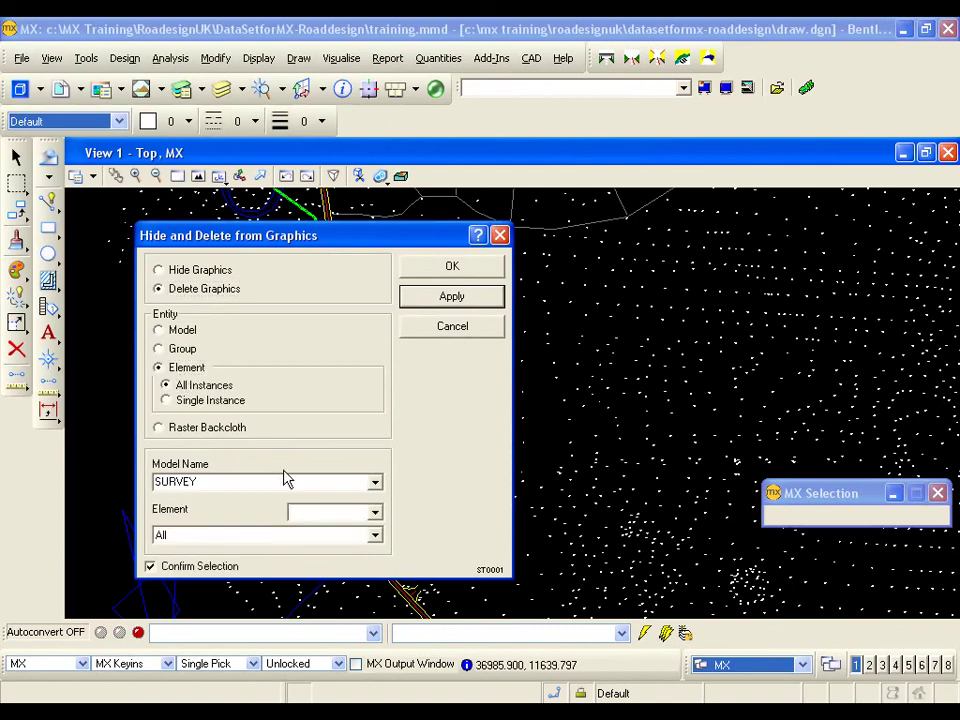
{"action": "left_click", "coordinate": [376, 538]}
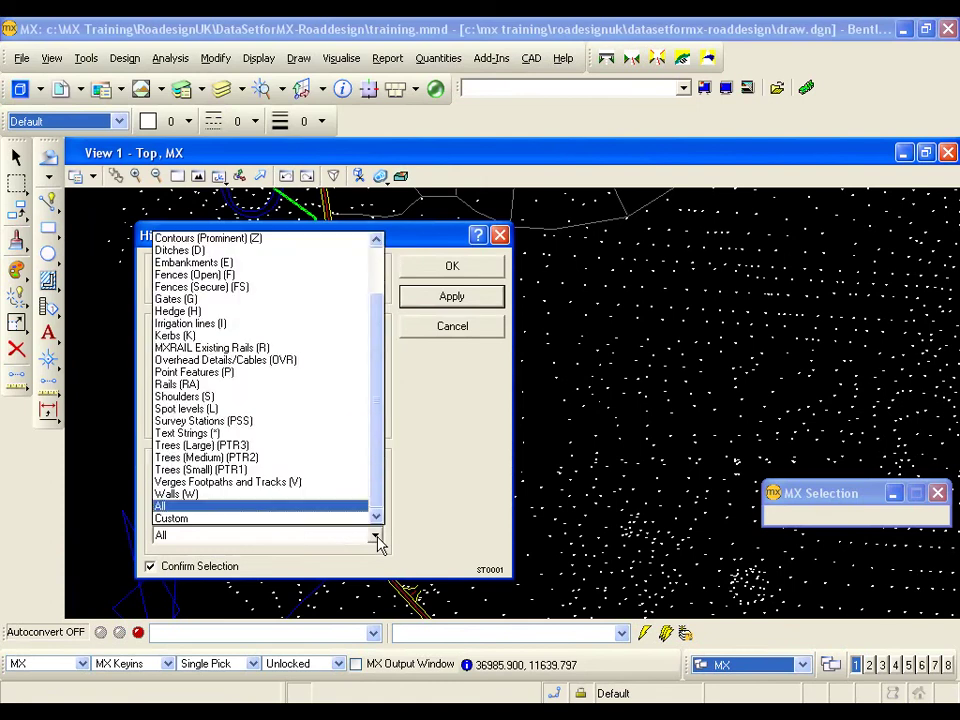
{"action": "left_click", "coordinate": [190, 312]}
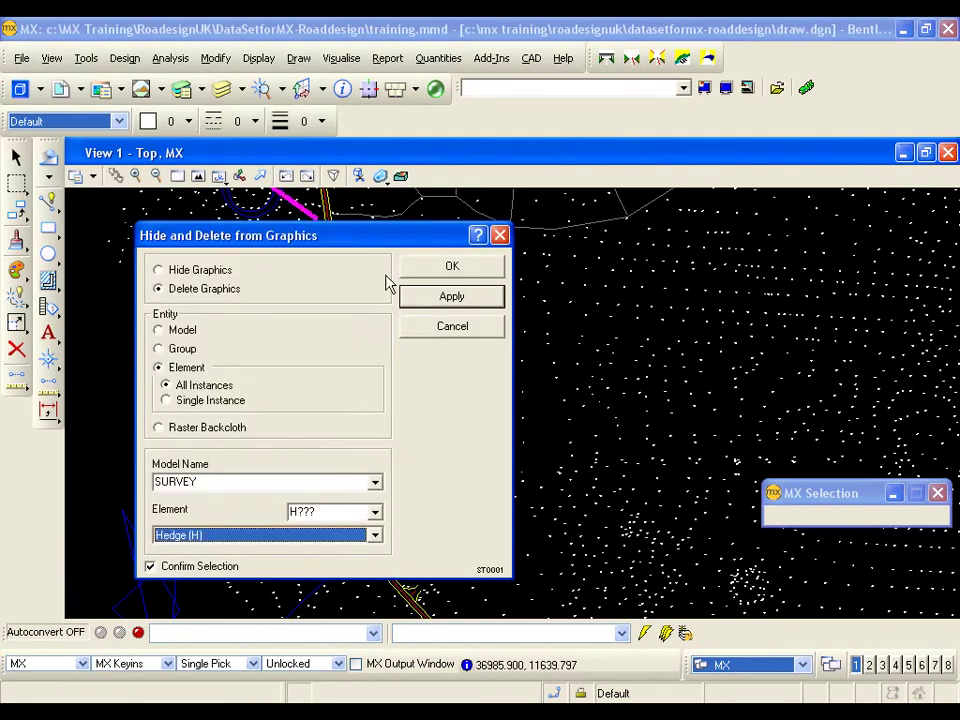
{"action": "left_click", "coordinate": [464, 268]}
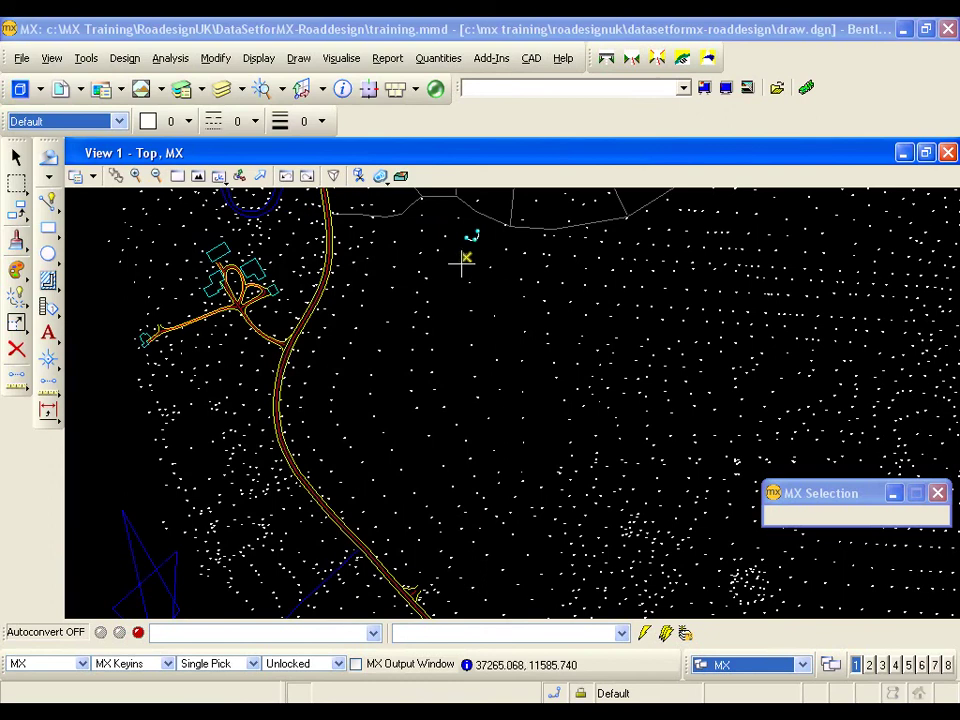
Redraw only the SURVEY Hedge (H) strings in plan using the mfw simple survey.pss style set
{"action": "left_click", "coordinate": [257, 59]}
{"action": "key", "text": "Escape"}
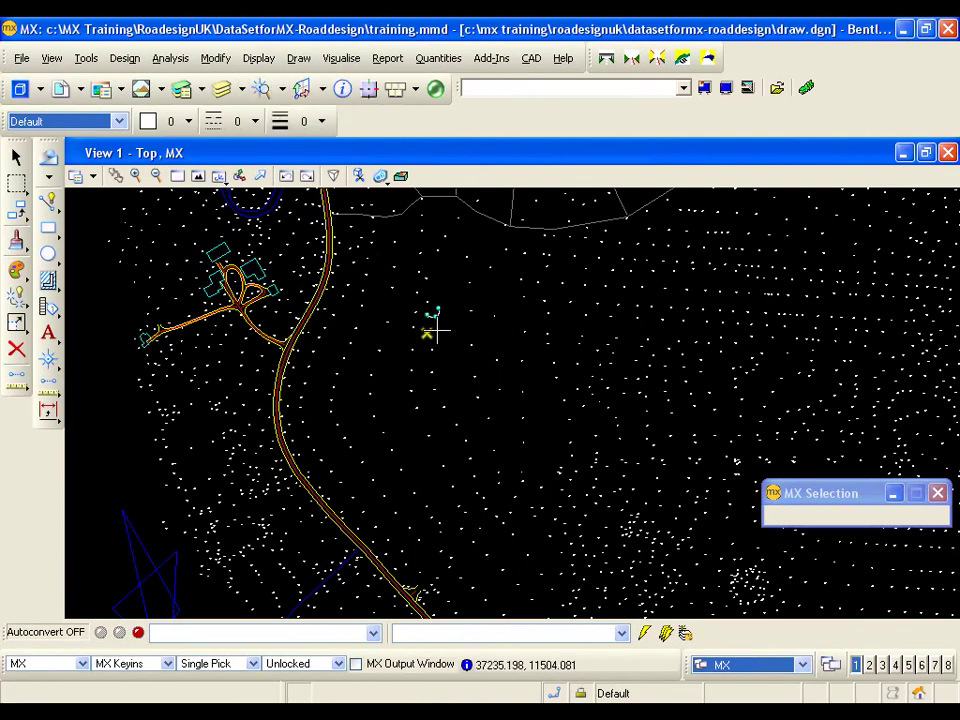
{"action": "left_click", "coordinate": [257, 60]}
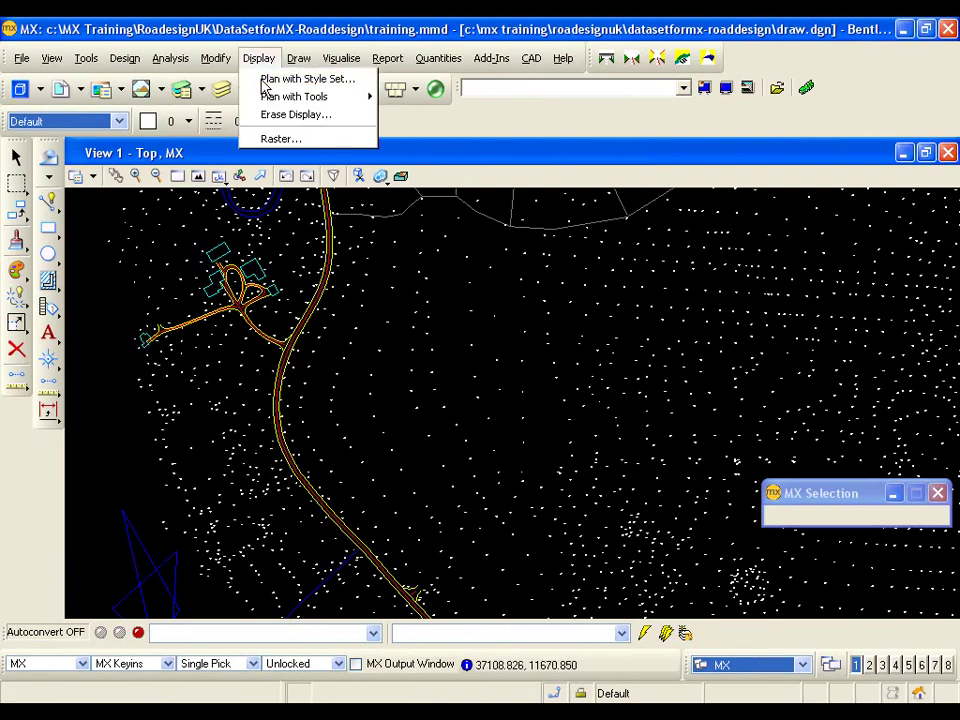
{"action": "left_click", "coordinate": [264, 82]}
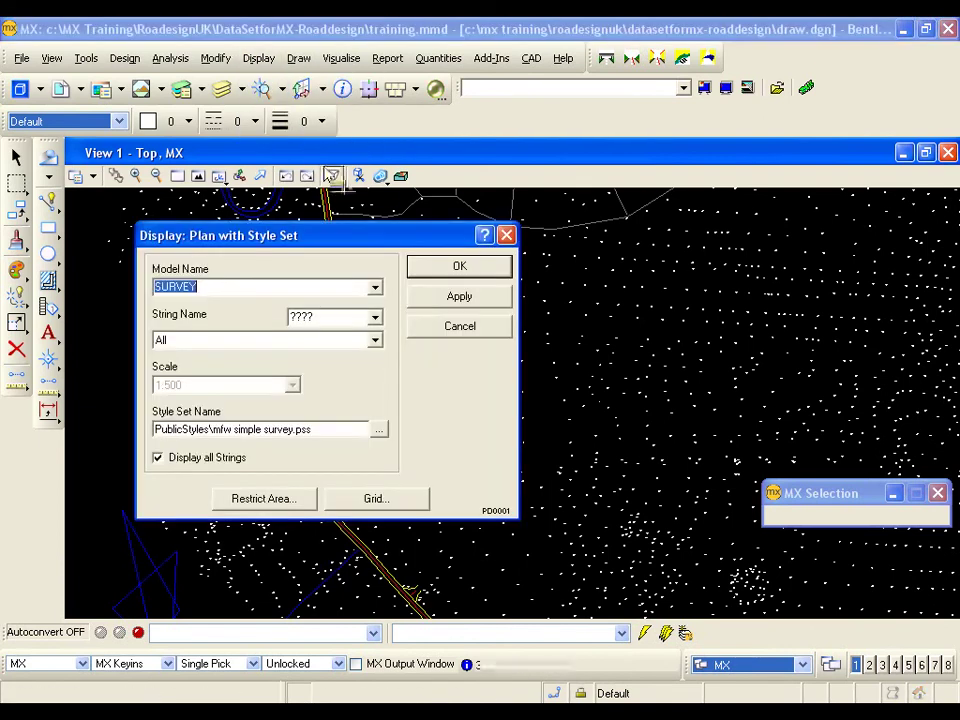
{"action": "left_click", "coordinate": [375, 342]}
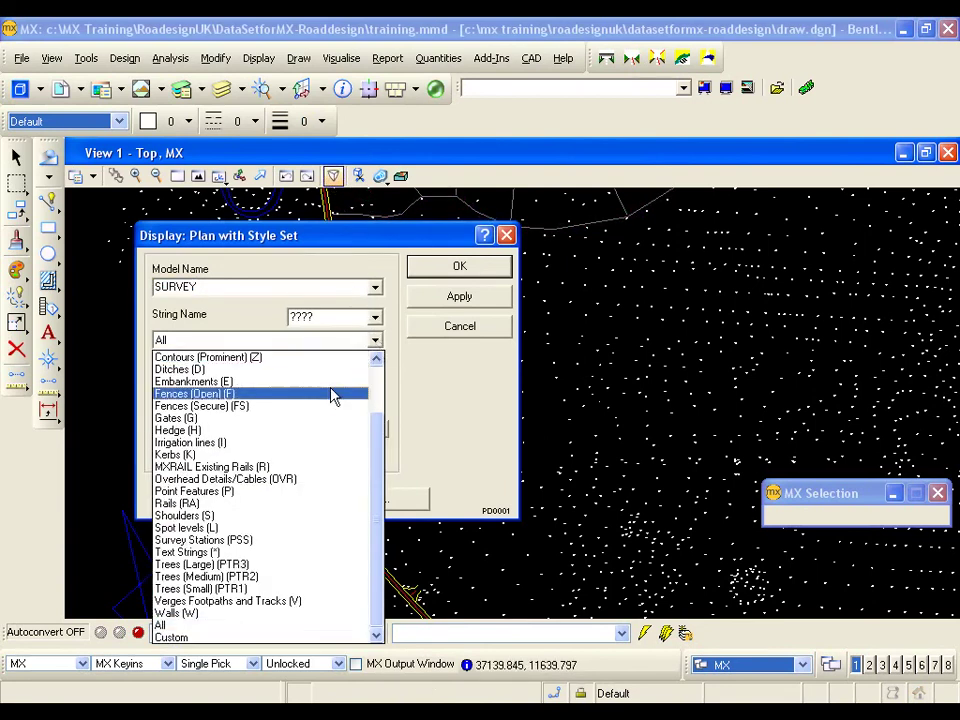
{"action": "left_click", "coordinate": [188, 430]}
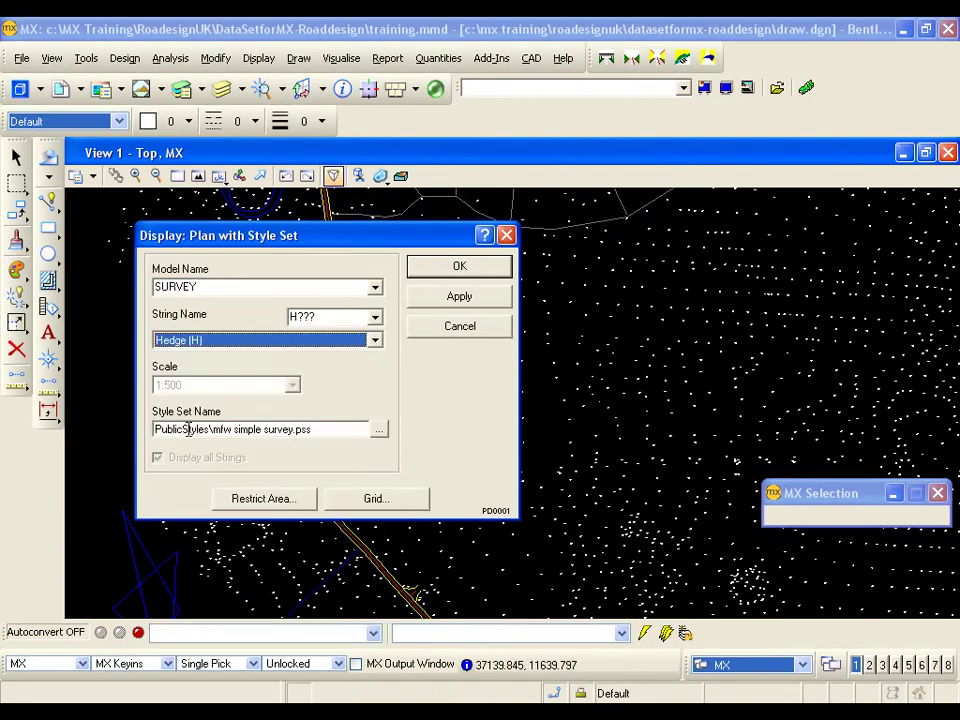
{"action": "left_click", "coordinate": [455, 269]}
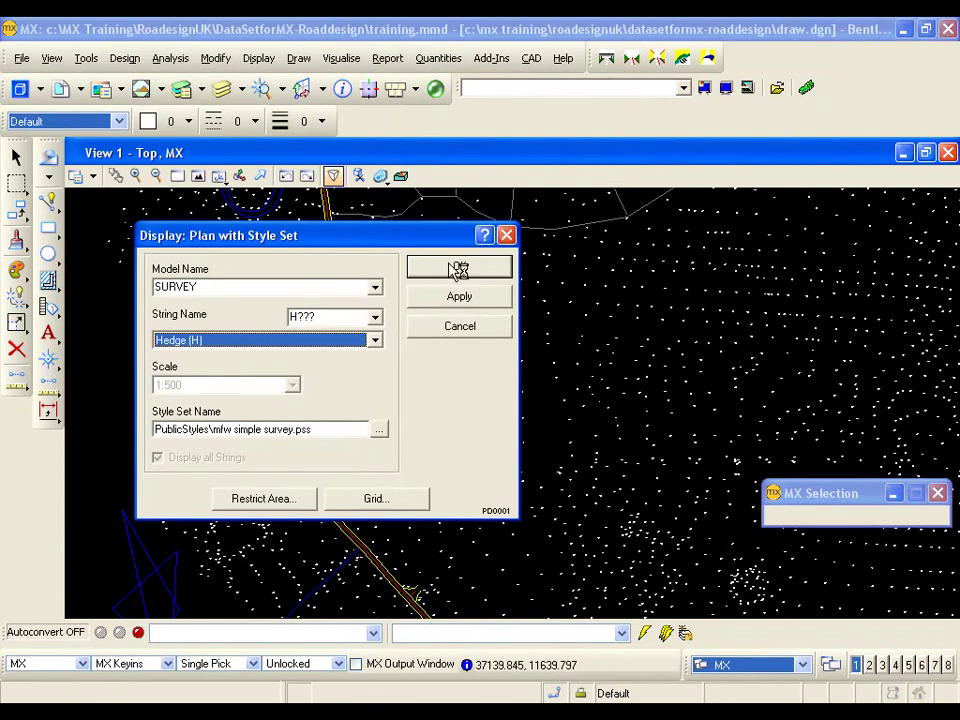